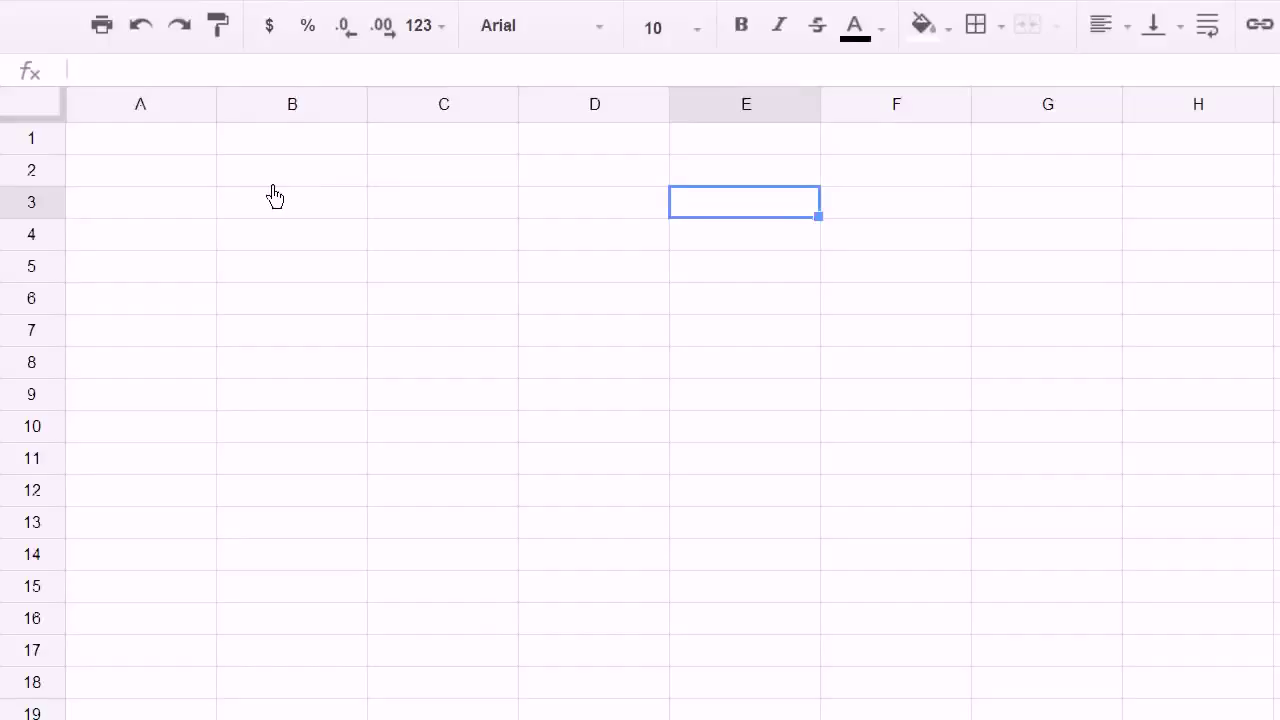
Step: Enter the parameters in A1:B2: label r with 3% and label g with 2%
click(181, 152)
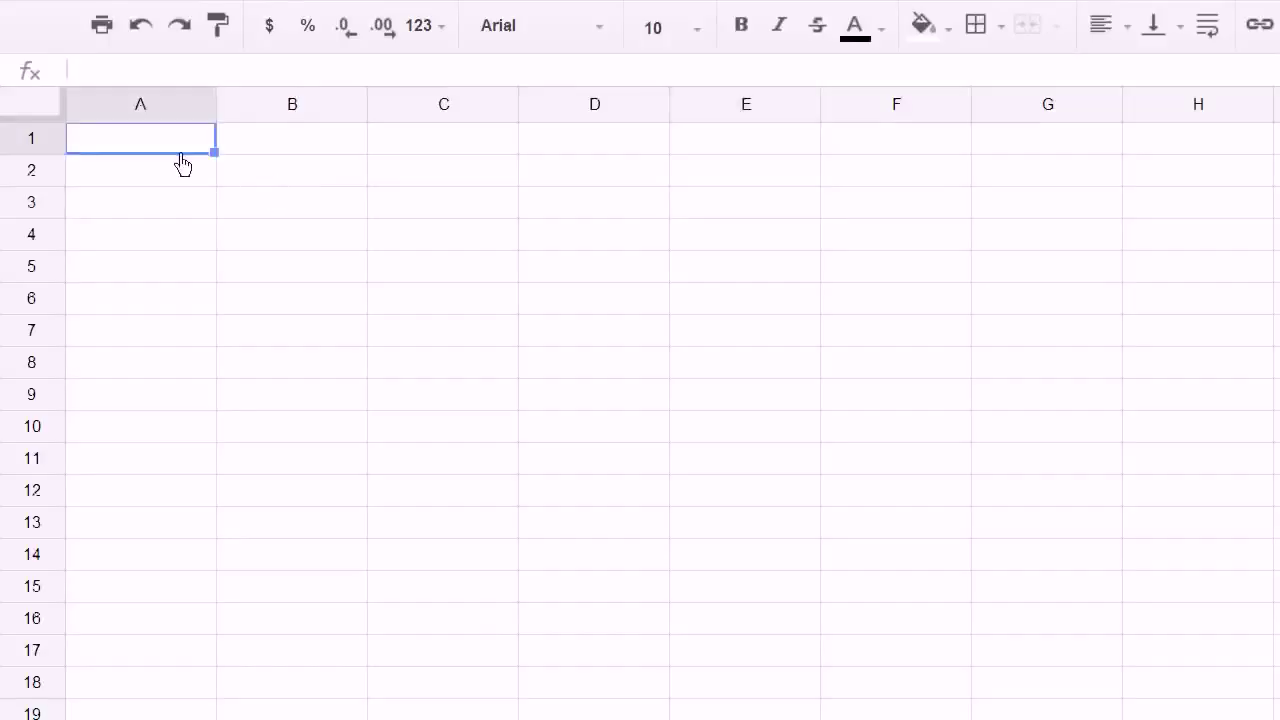
text(r)
key(Tab)
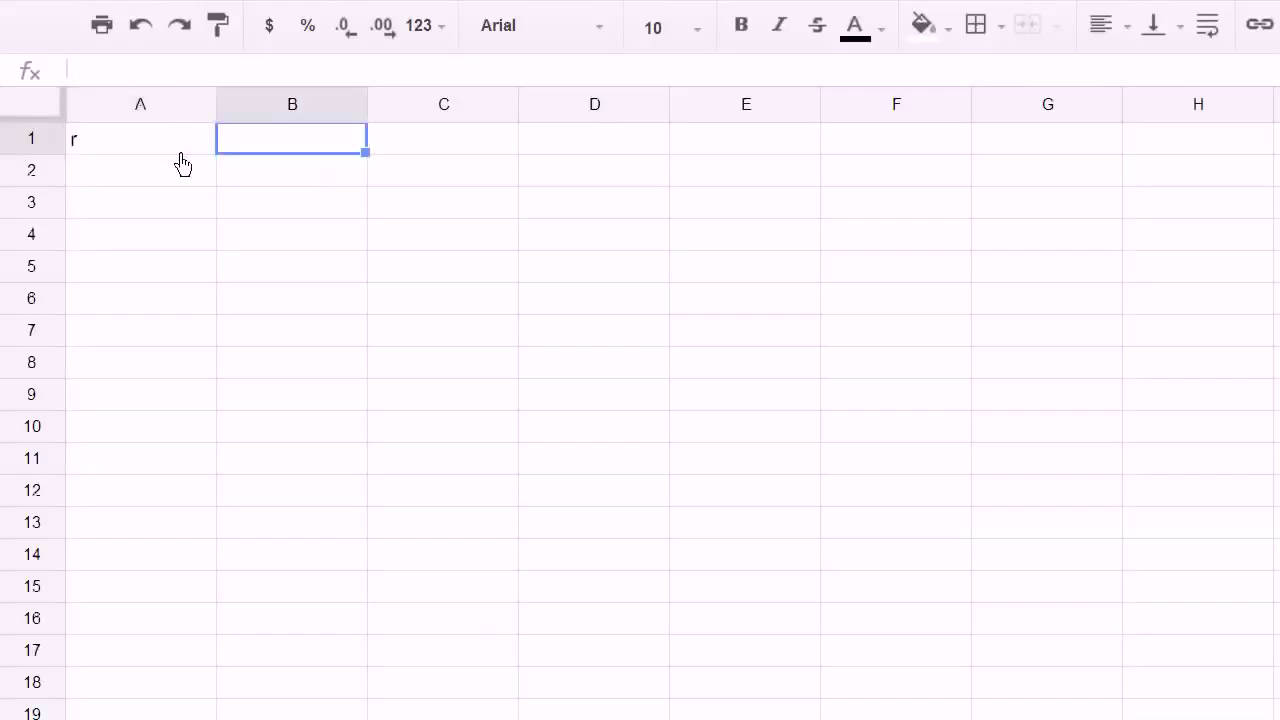
text(3%)
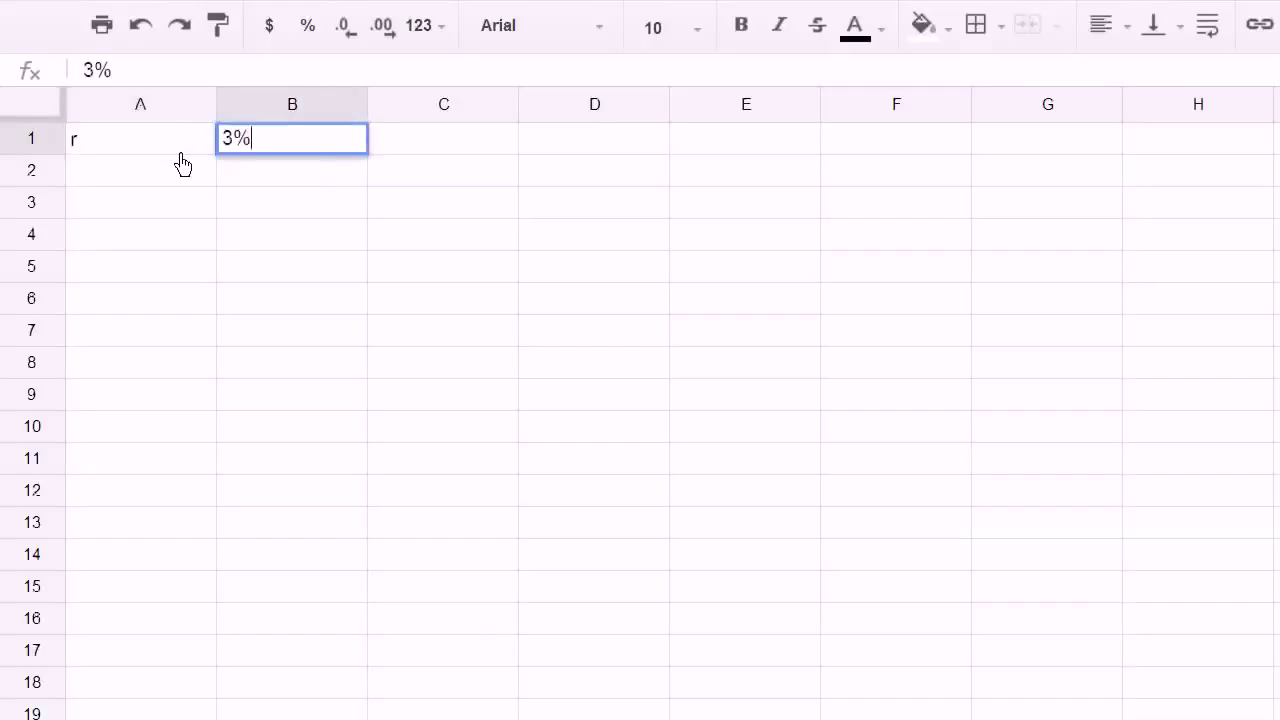
key(Return)
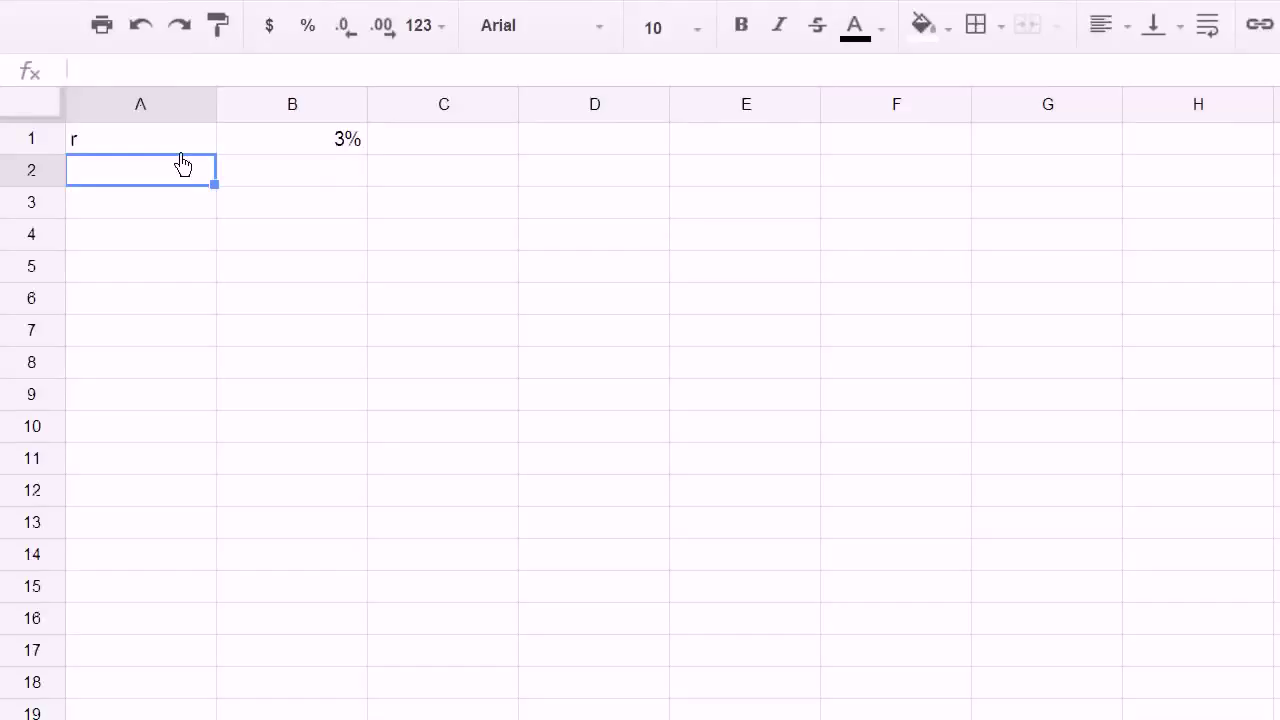
text(g)
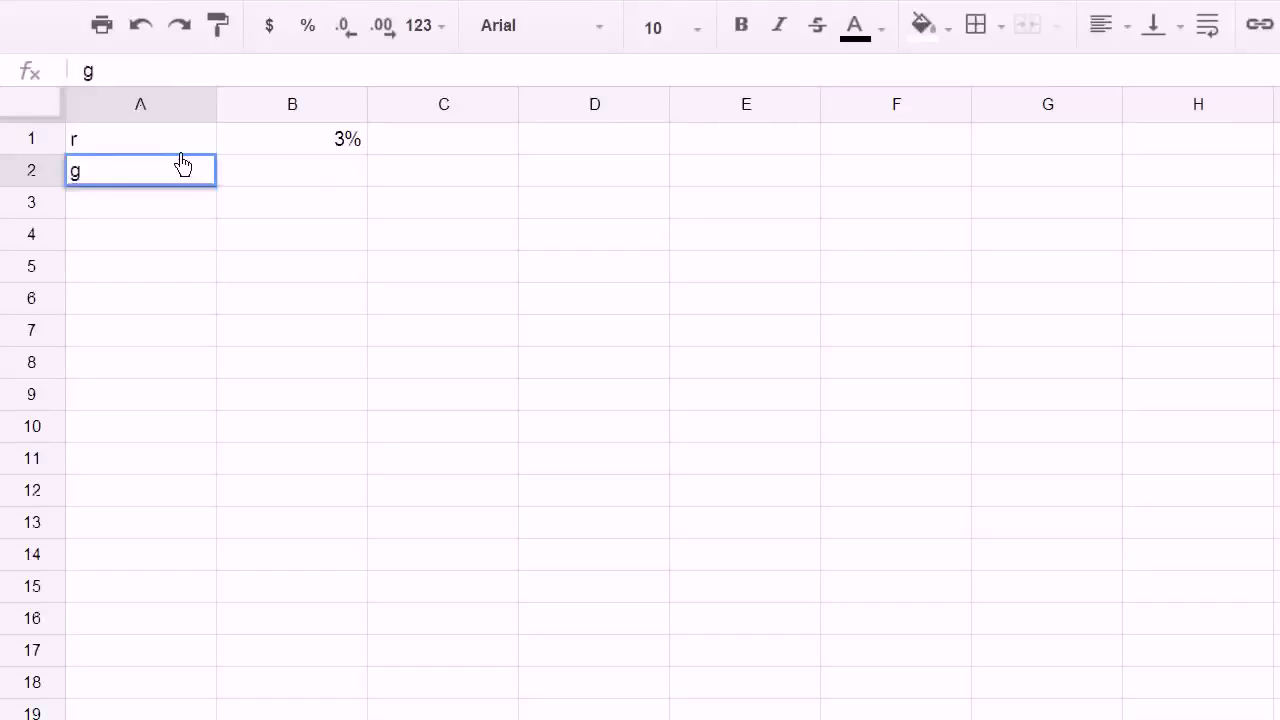
key(Tab)
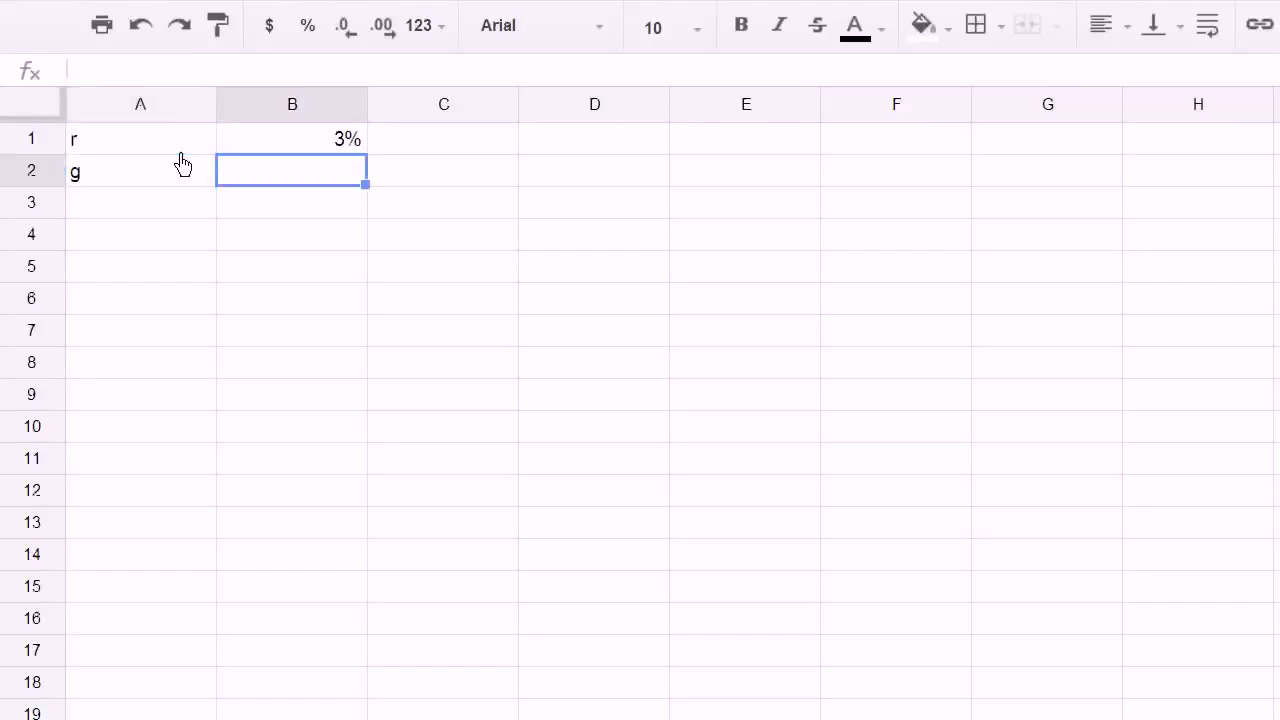
text(2)
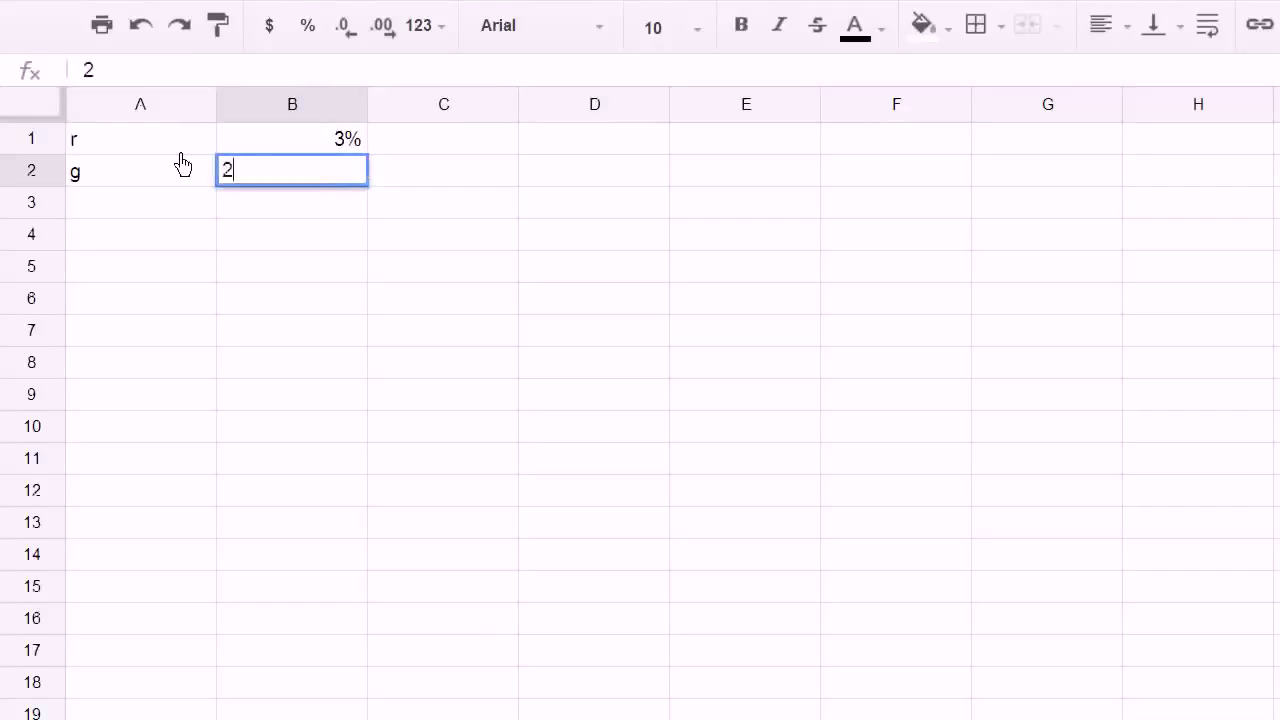
text(%)
key(Return)
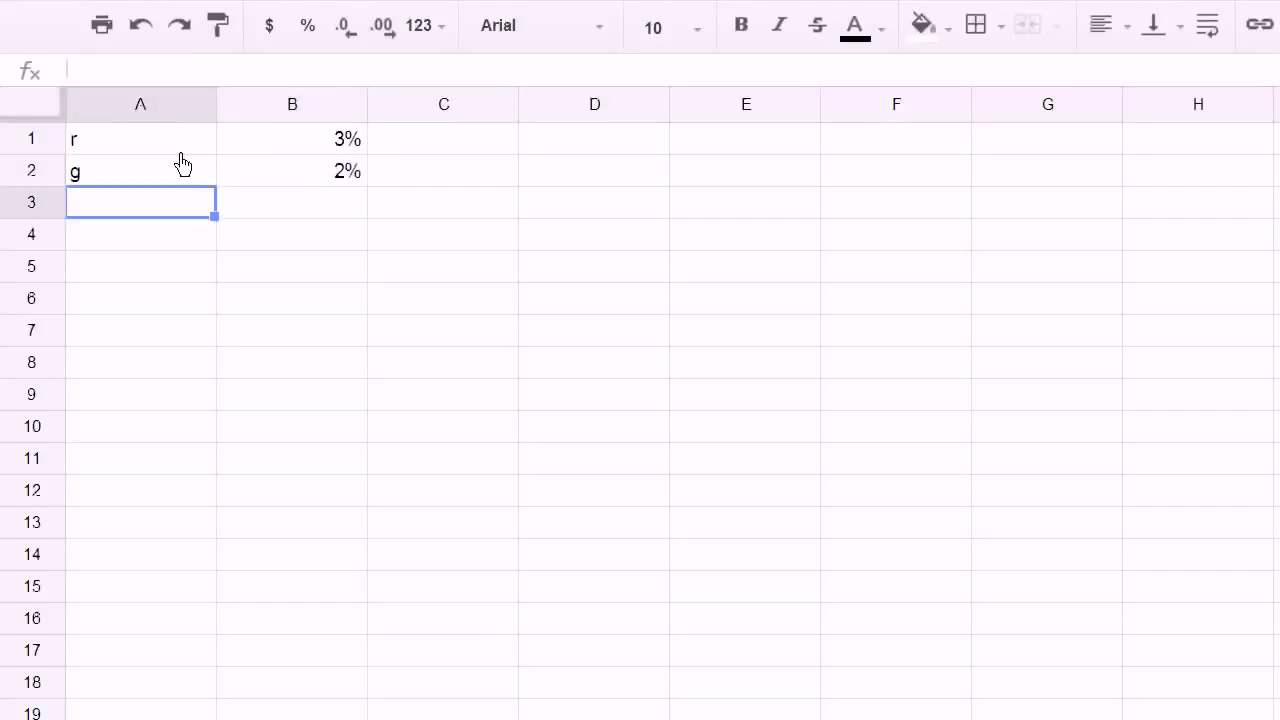
Step: Add the header Year in A4, enter 1 and 2 below it, and fill the series down column A past row 19
key(Down)
text(Year)
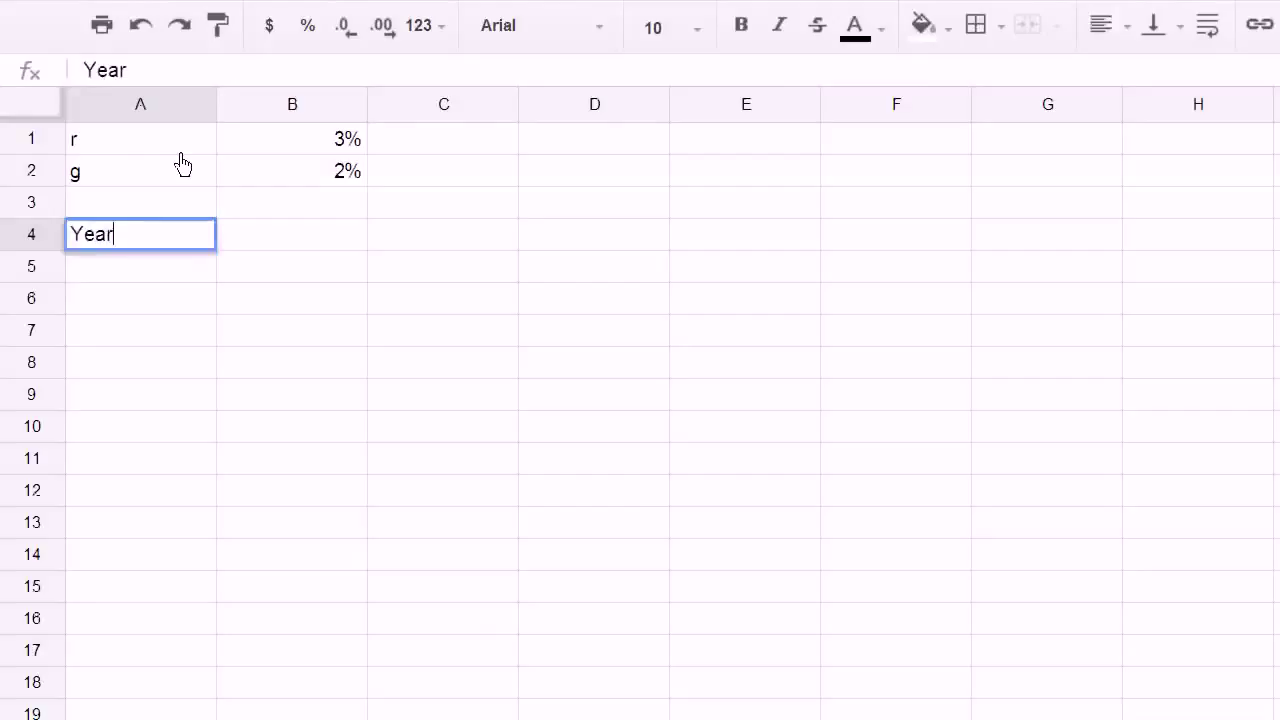
key(Return)
text(1)
key(Return)
text(2)
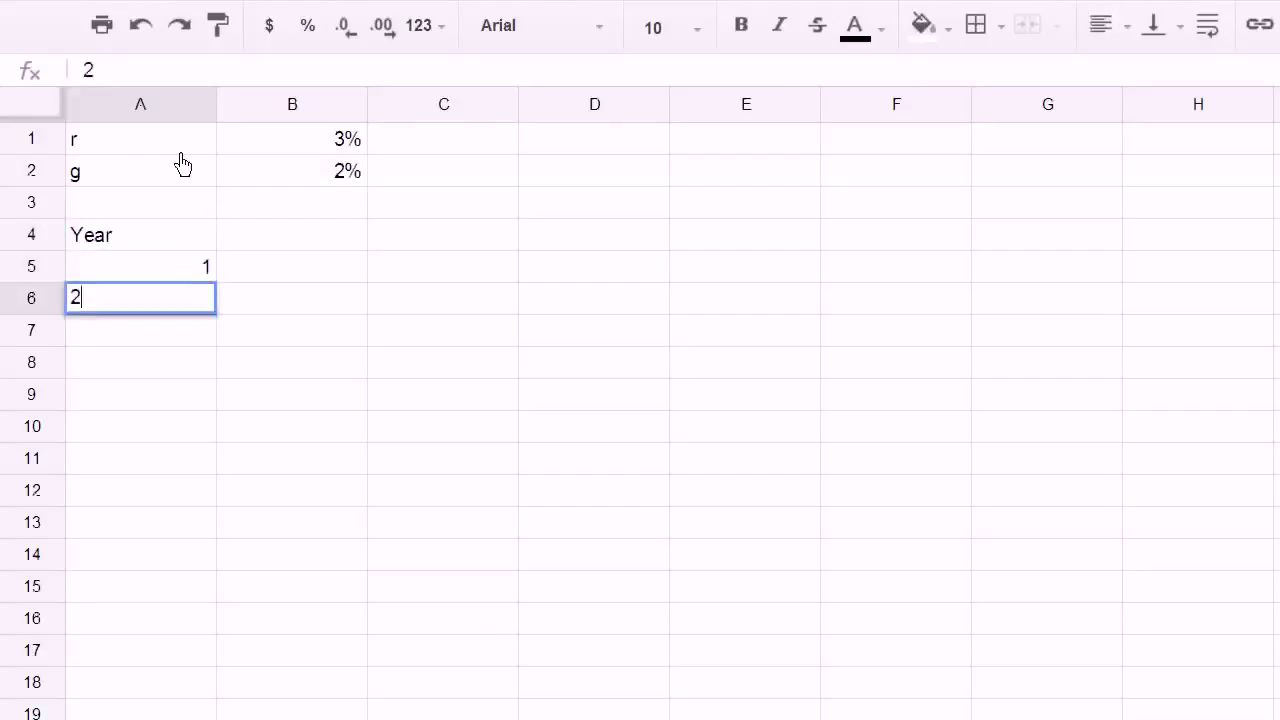
key(Return)
drag(194, 277, 214, 714)
click(289, 462)
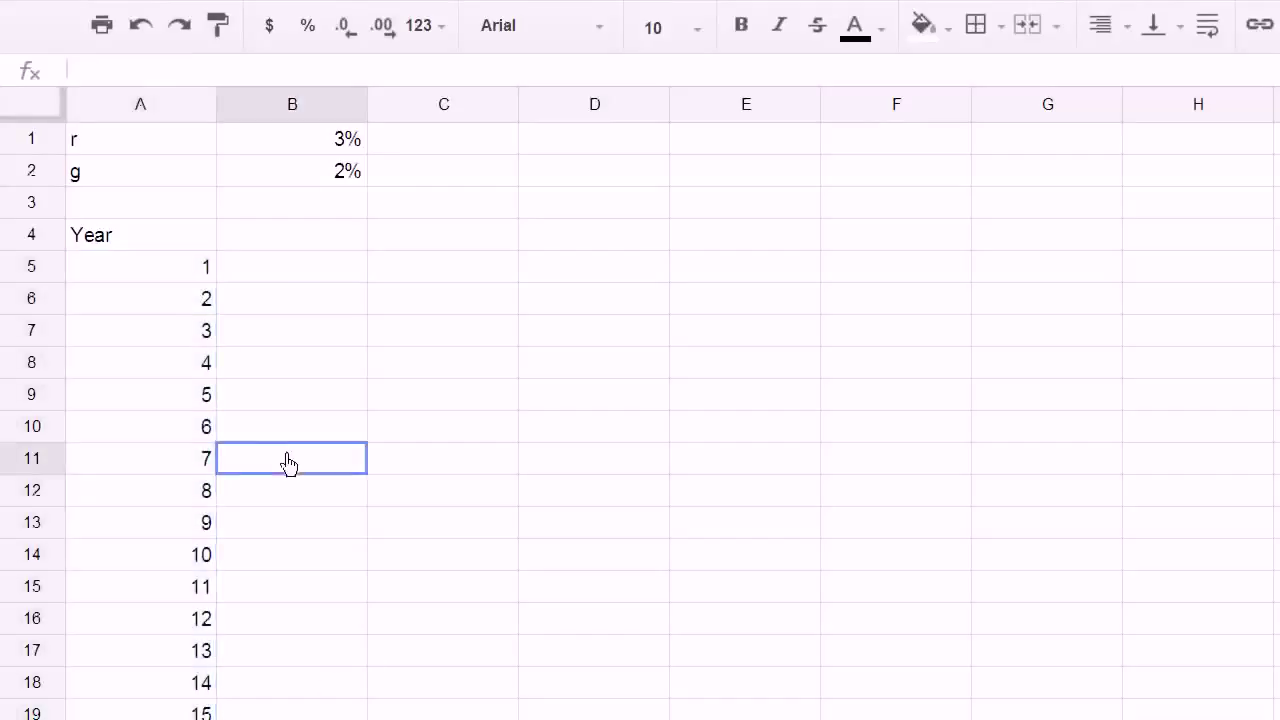
Step: Enter the header Capital in cell B4
click(279, 240)
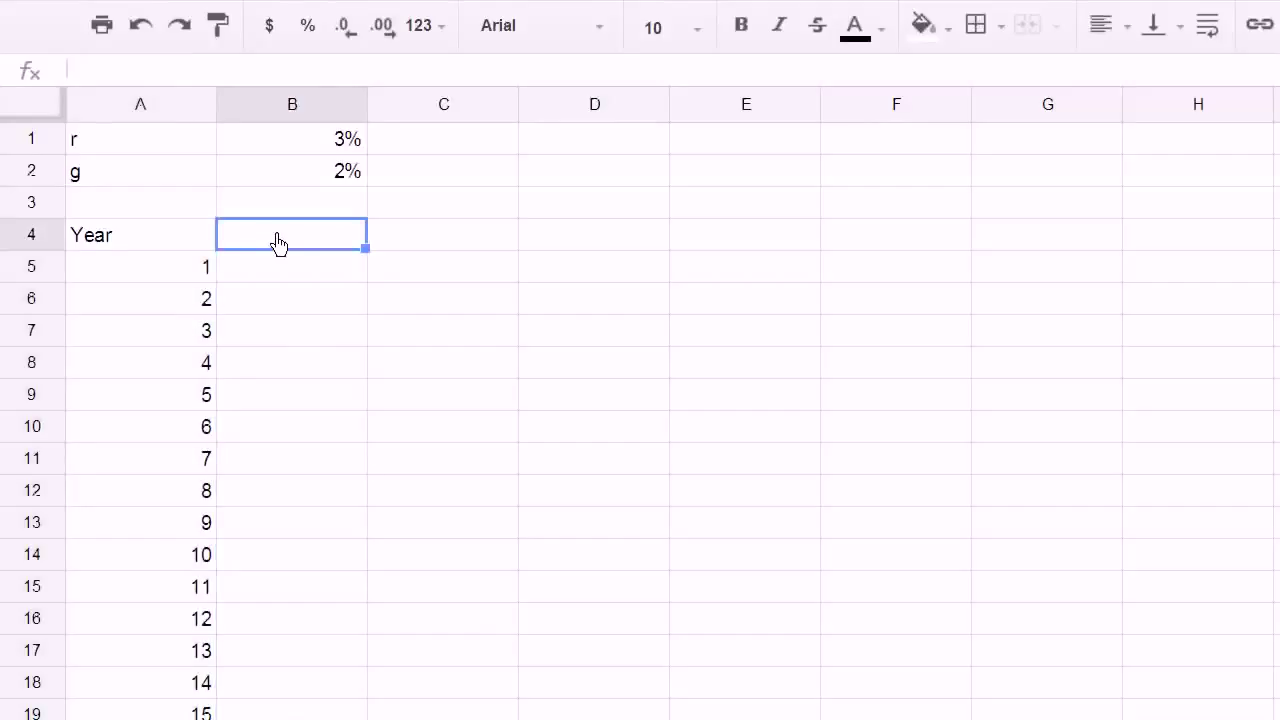
text(nat)
key(BackSpace)
key(BackSpace)
key(BackSpace)
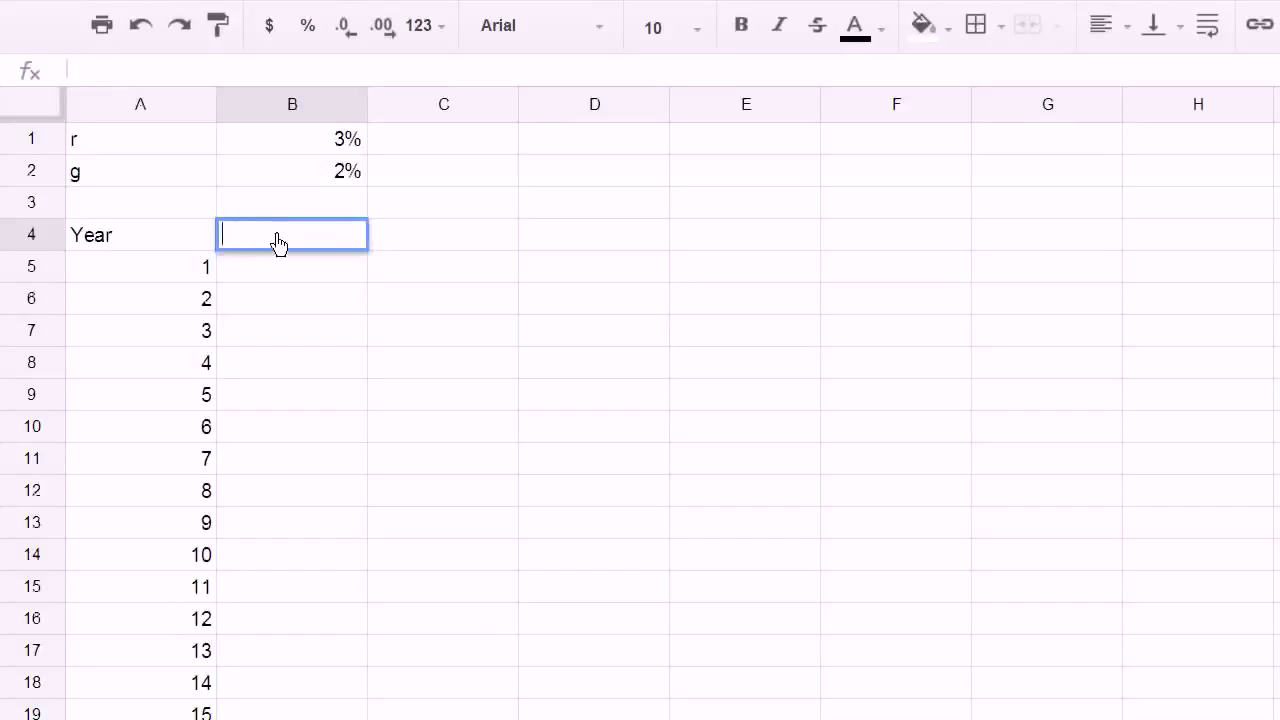
text(Capital)
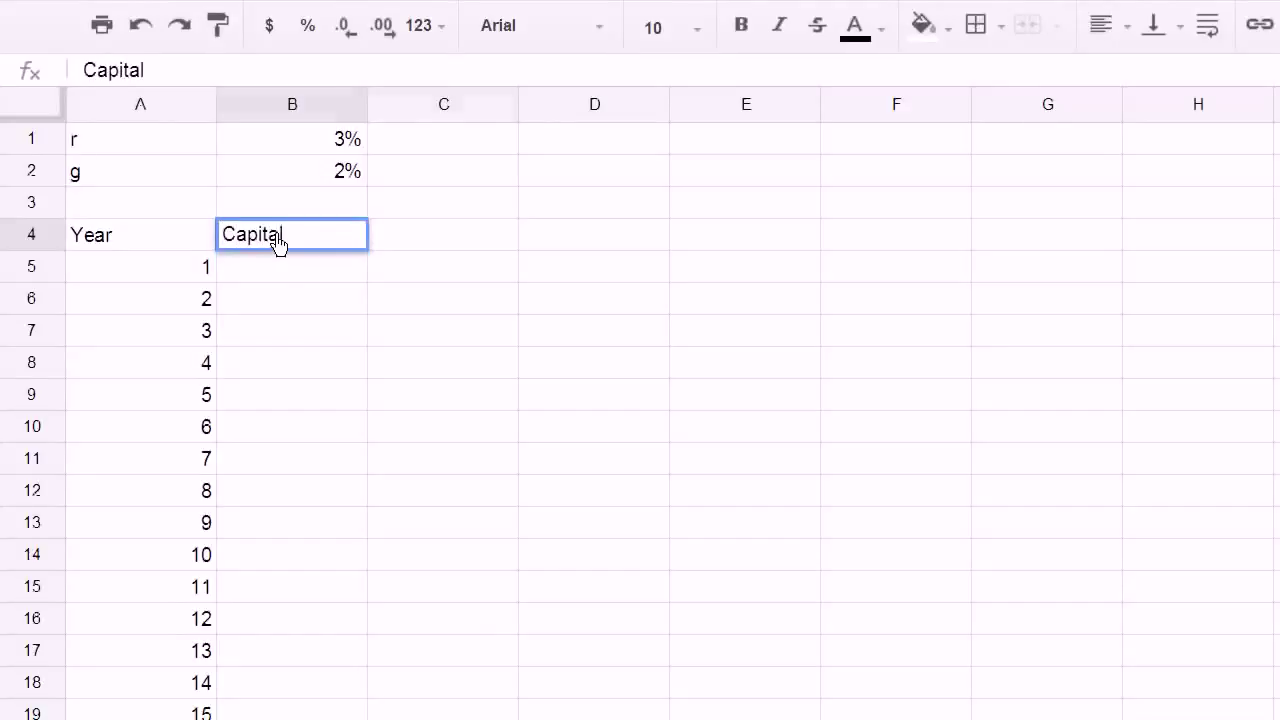
Step: Enter the header National income in cell C4
key(Tab)
text(natio)
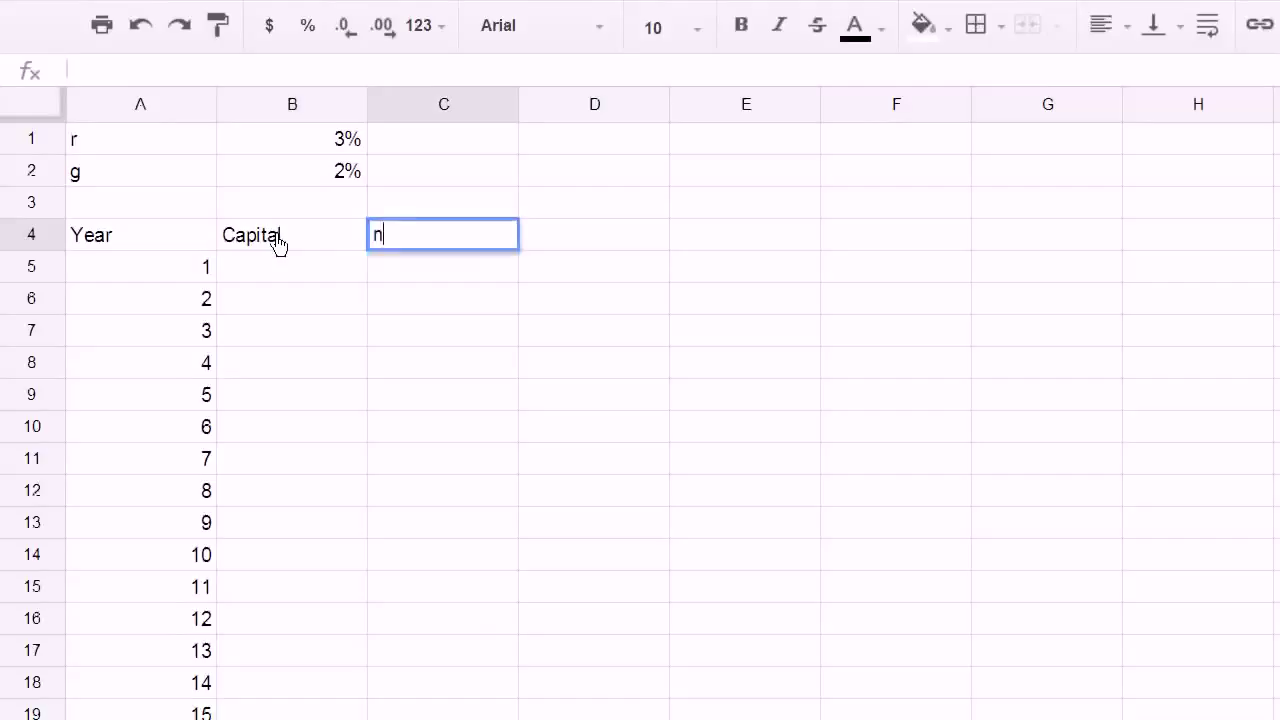
key(BackSpace)
key(BackSpace)
key(BackSpace)
key(BackSpace)
key(BackSpace)
text(nati)
key(BackSpace)
key(BackSpace)
key(BackSpace)
key(BackSpace)
text(National I)
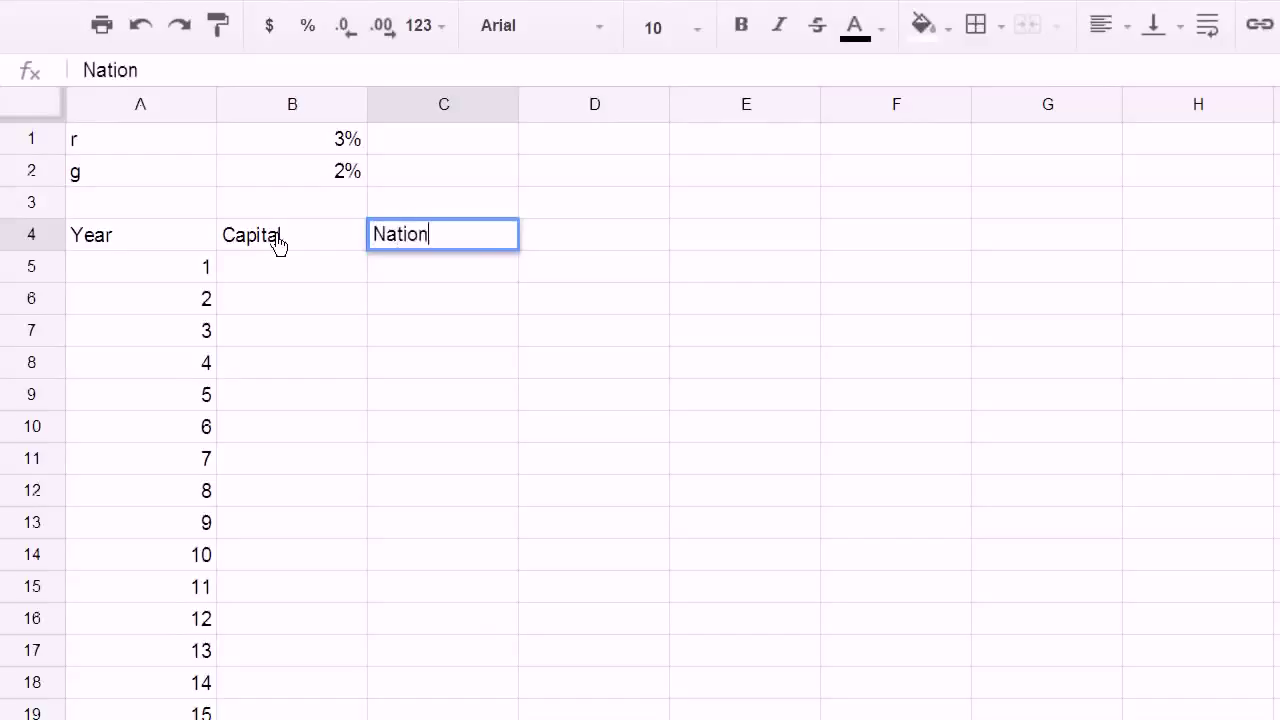
key(BackSpace)
text(ic)
key(BackSpace)
text(ncome)
key(Tab)
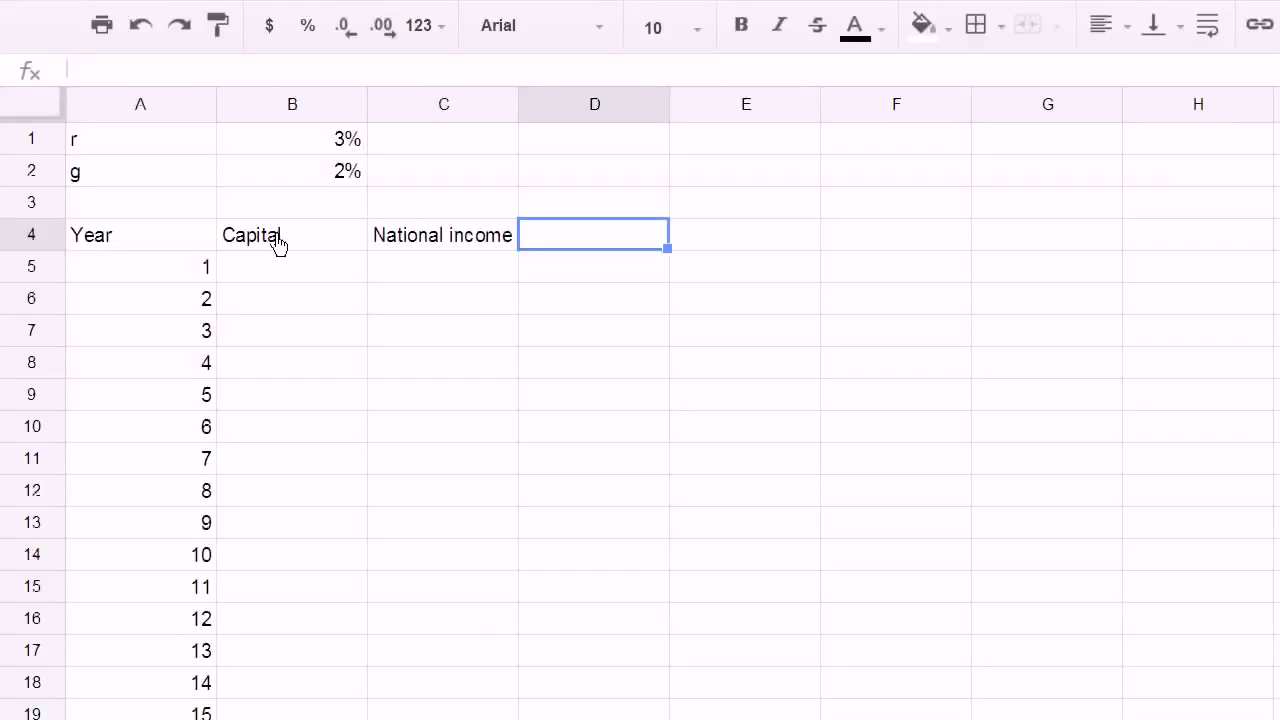
Step: Enter the headers Inc. to capital in D4 and Inc. to labor in E4
text(Inc. to )
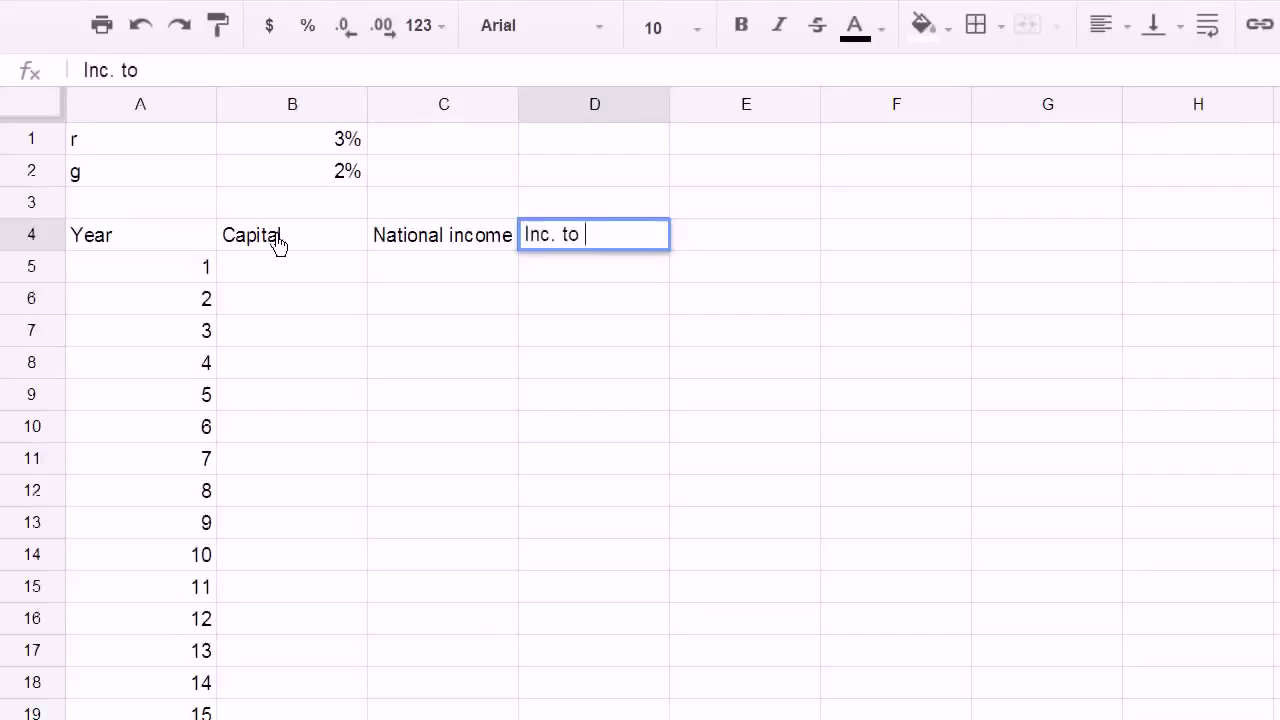
text(capital)
key(Tab)
text(Inc. to labor)
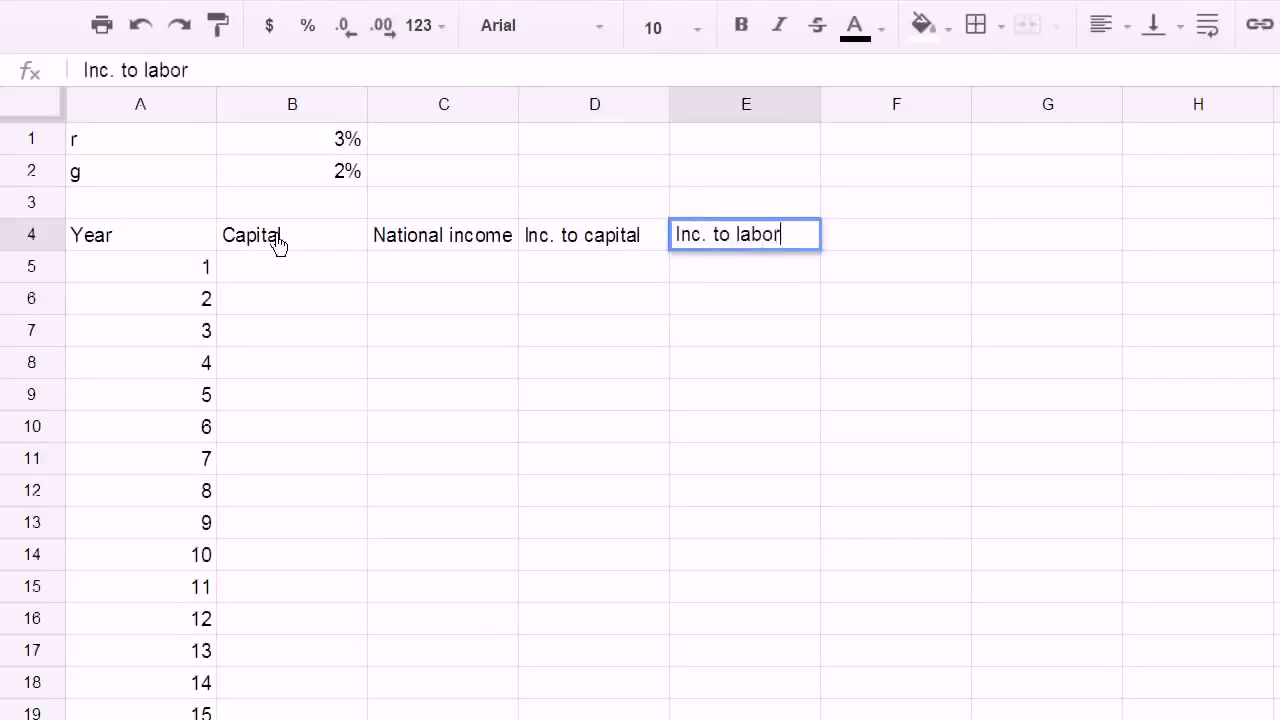
key(Tab)
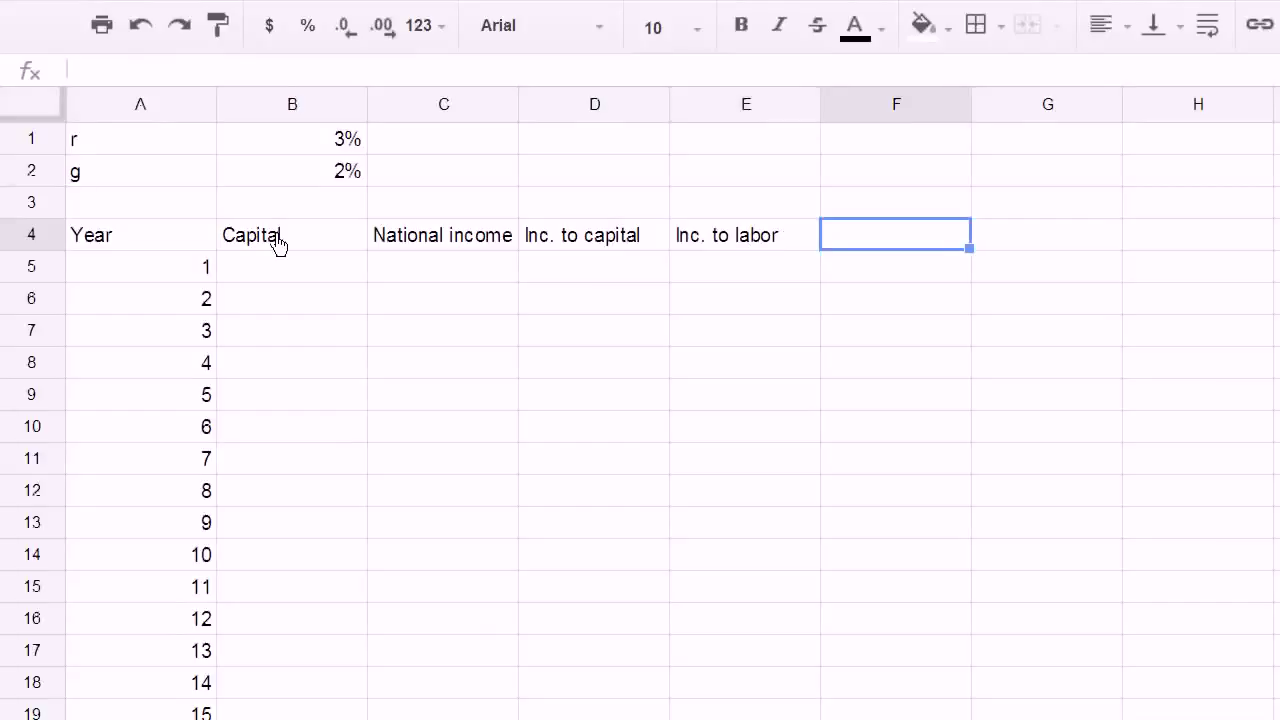
Step: Enter the header Capital as % of total in cell F4
text(Ca)
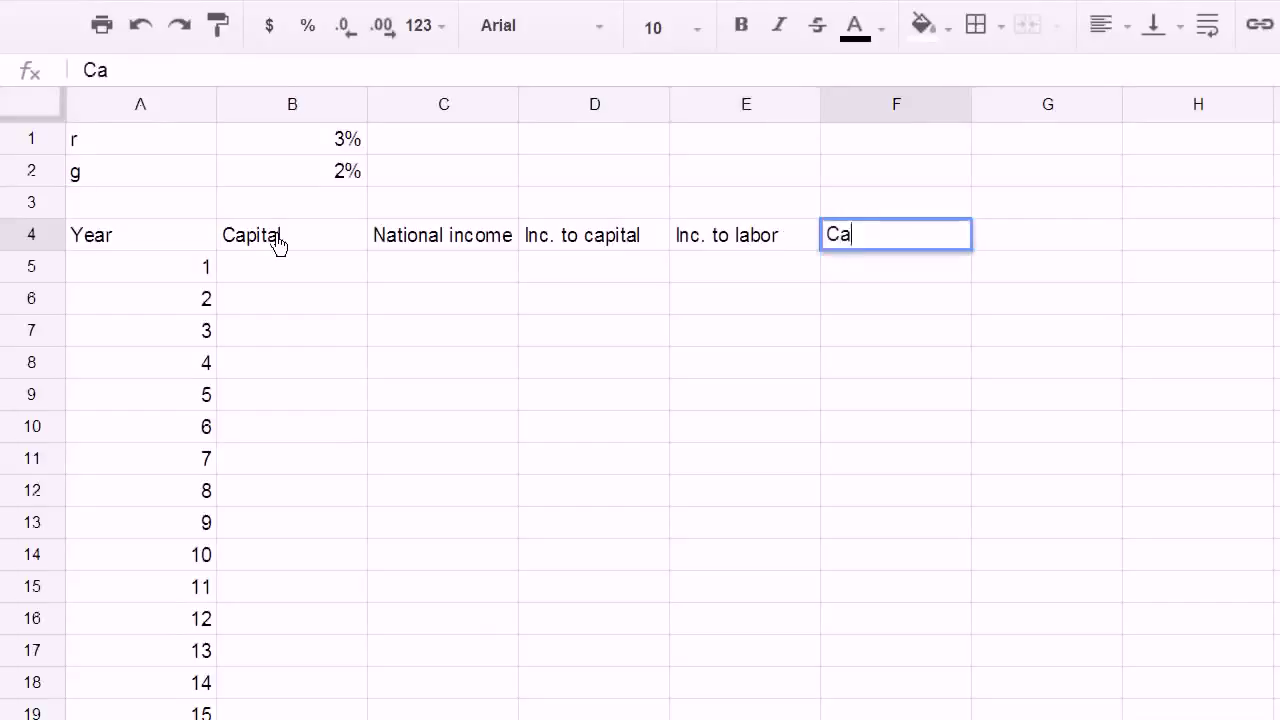
text(pital as )
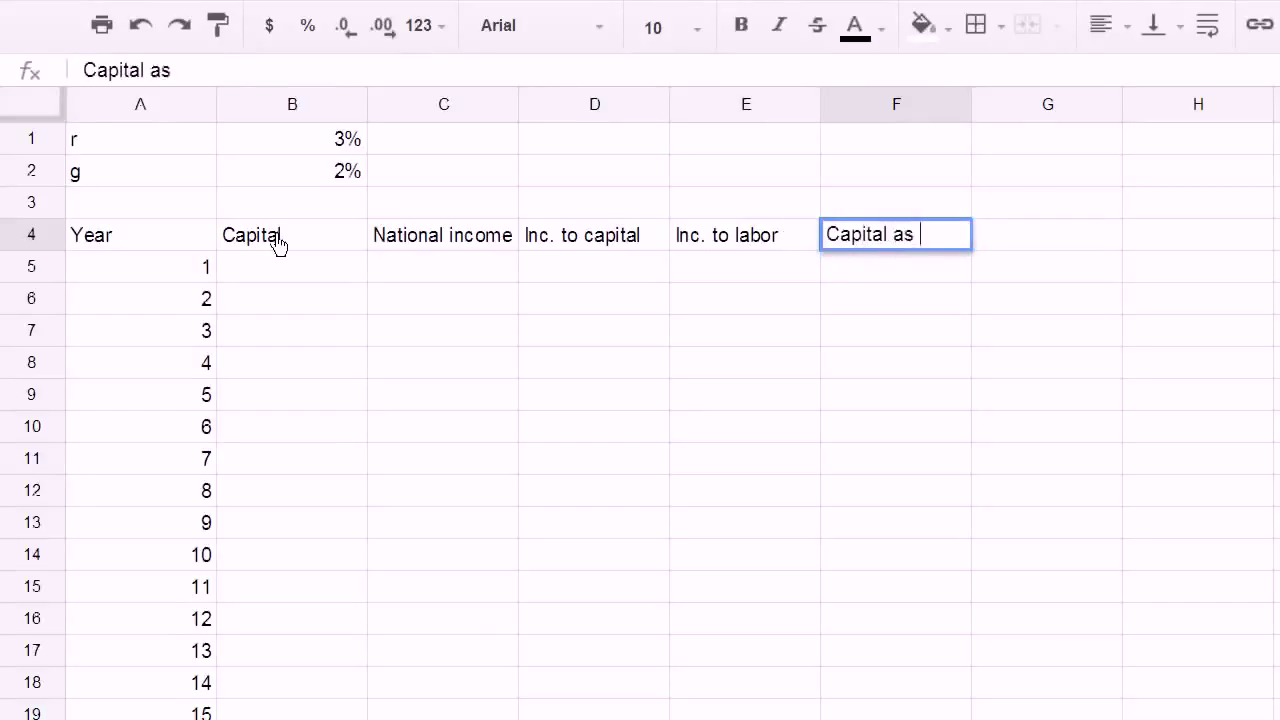
text(% of total)
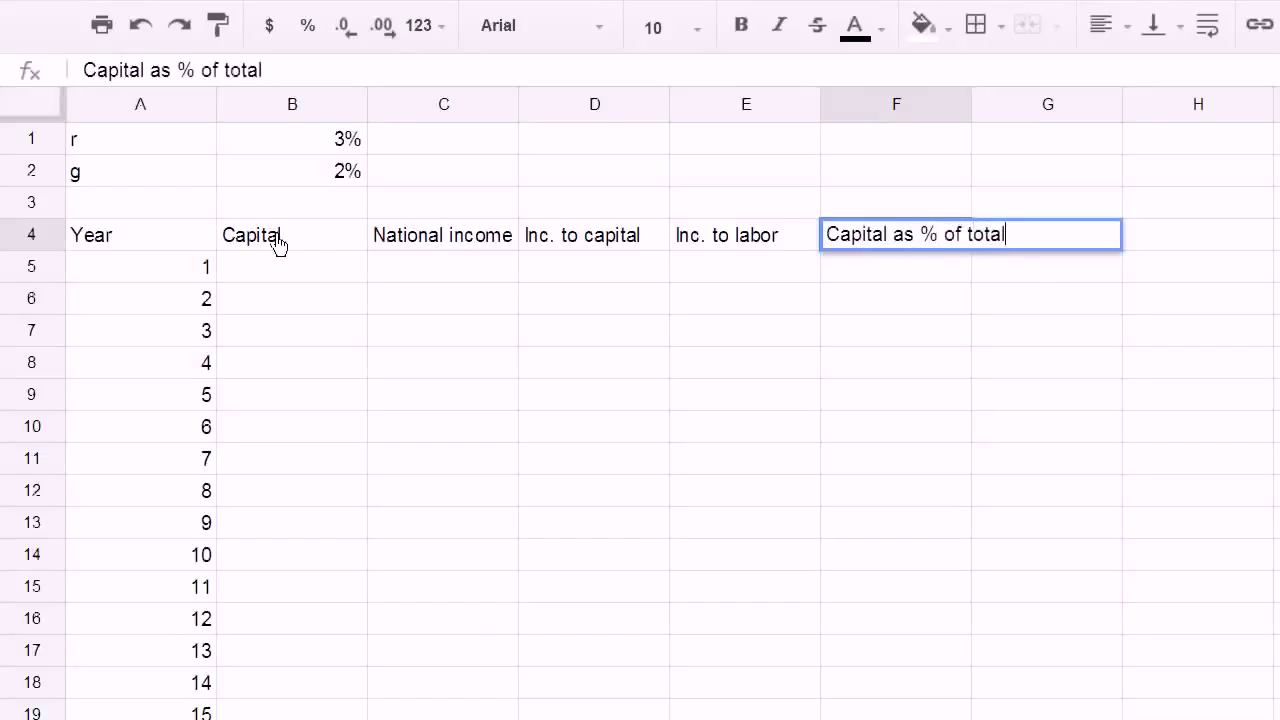
key(Return)
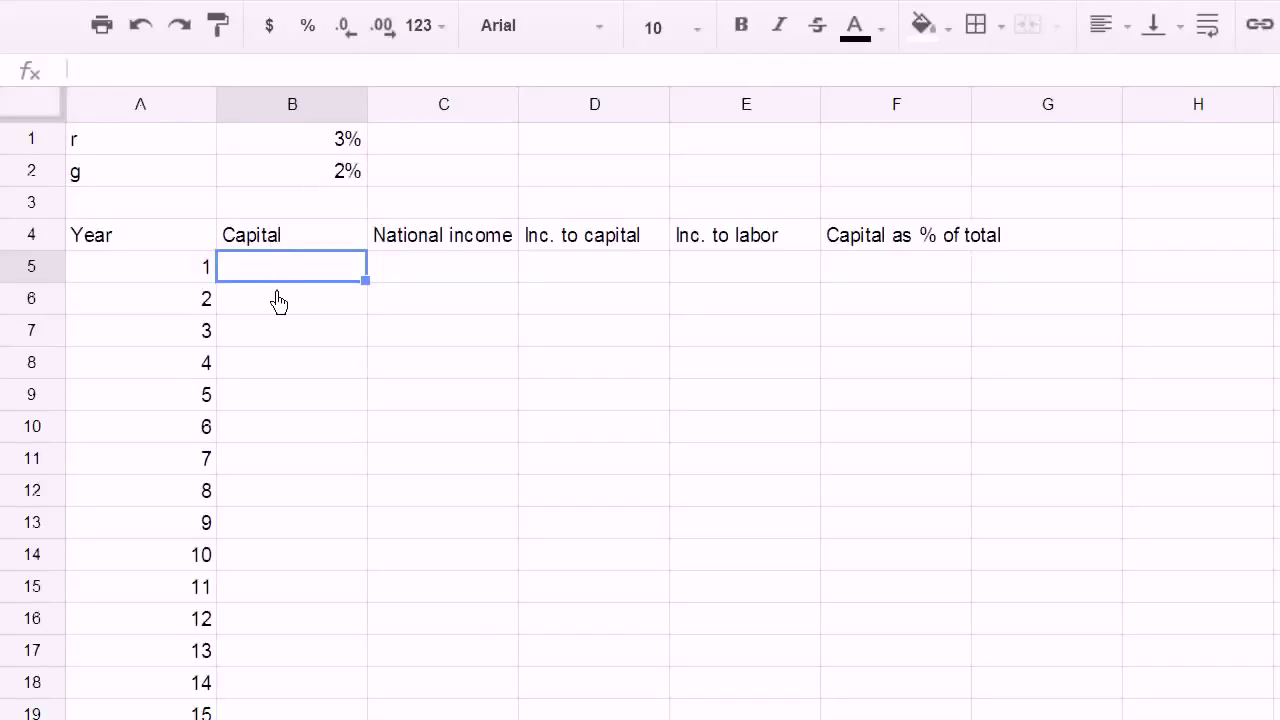
Step: Enter the year 1 starting values: 4000 for Capital in B5 and 1000 for National income in C5
text(4000)
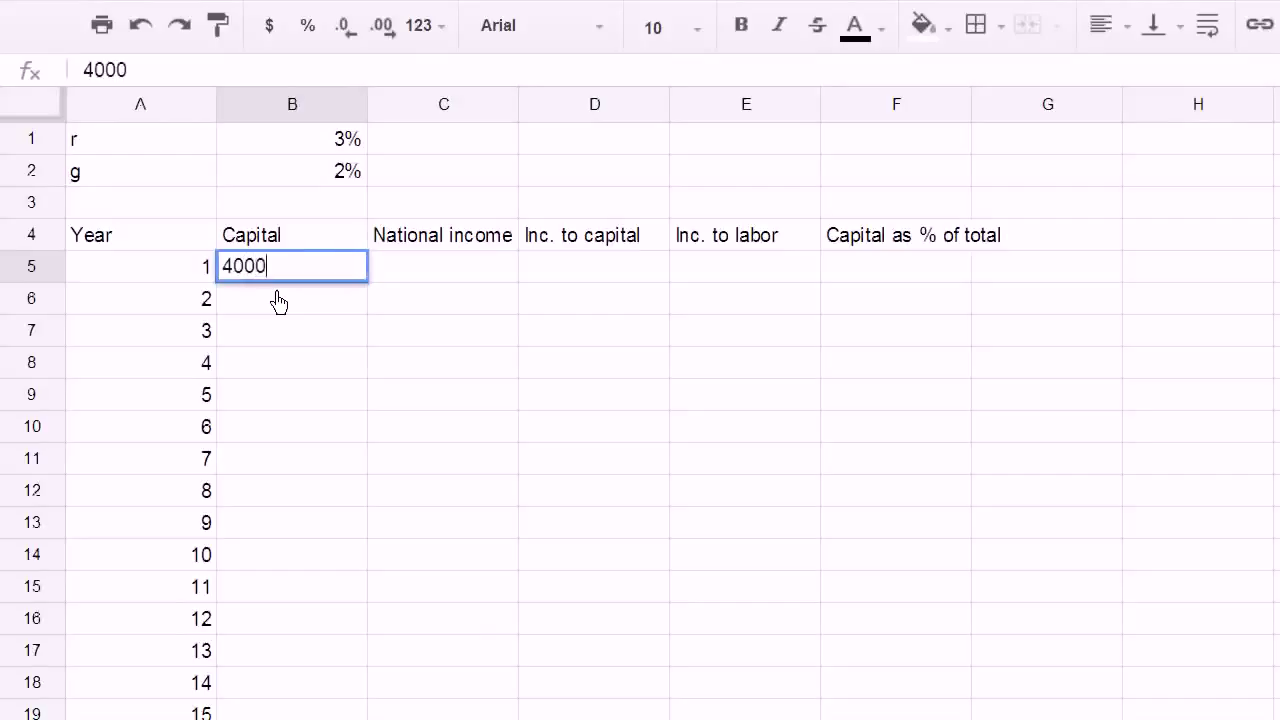
key(Return)
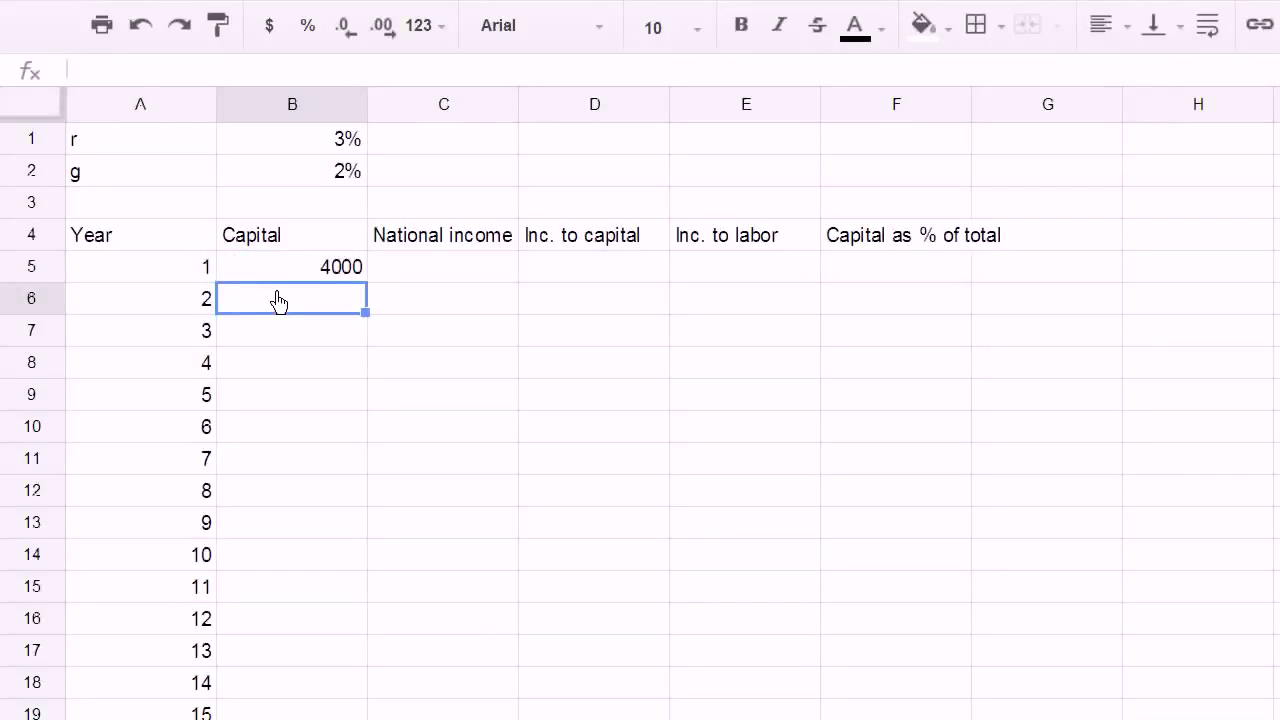
key(Up)
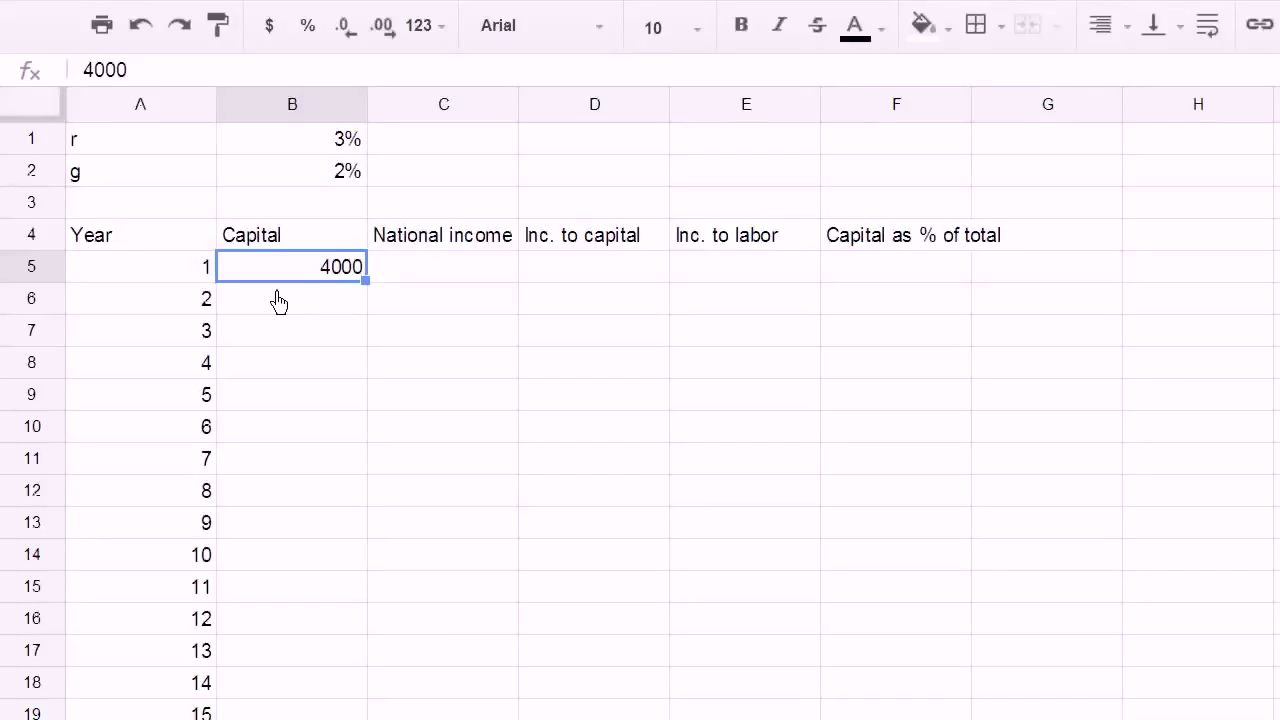
key(Up)
key(Down)
key(Right)
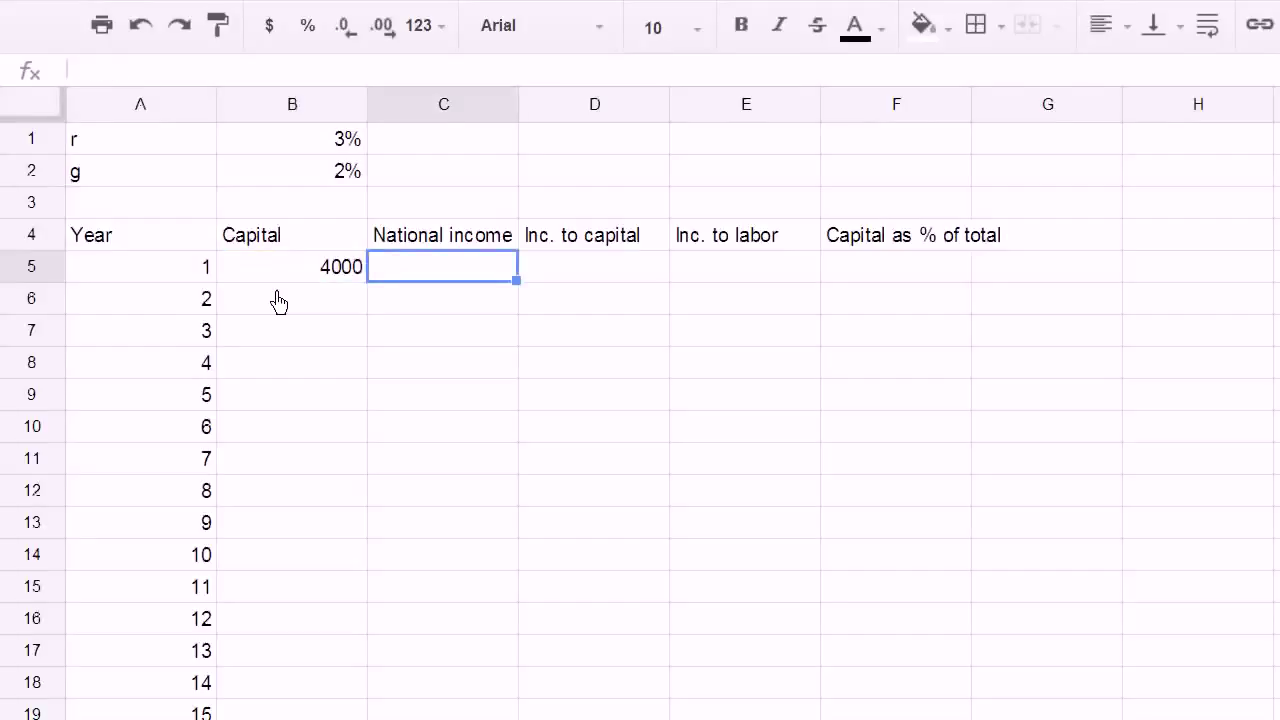
text(1000)
key(Return)
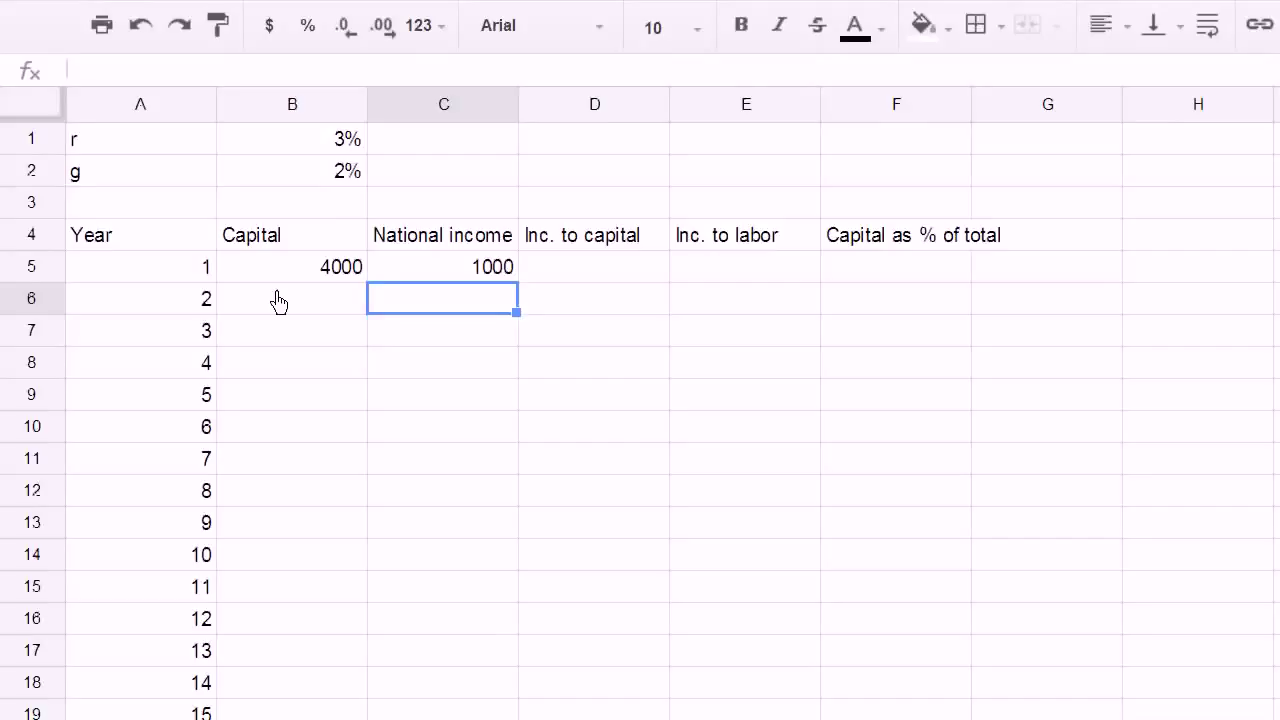
key(Up)
key(Left)
key(Left)
key(Right)
key(Right)
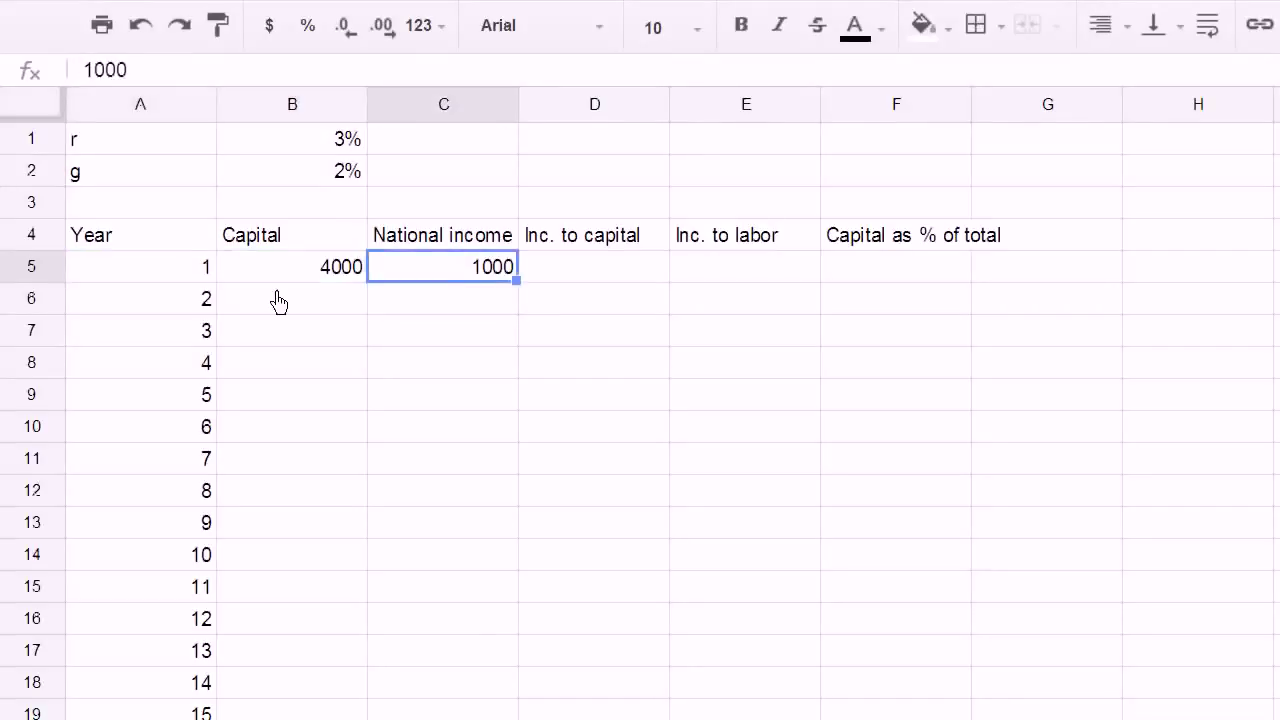
key(Left)
key(Right)
Step: Calculate year 1 income to capital in D5 with the formula =$B$1*B5, keeping the r reference absolute
key(Right)
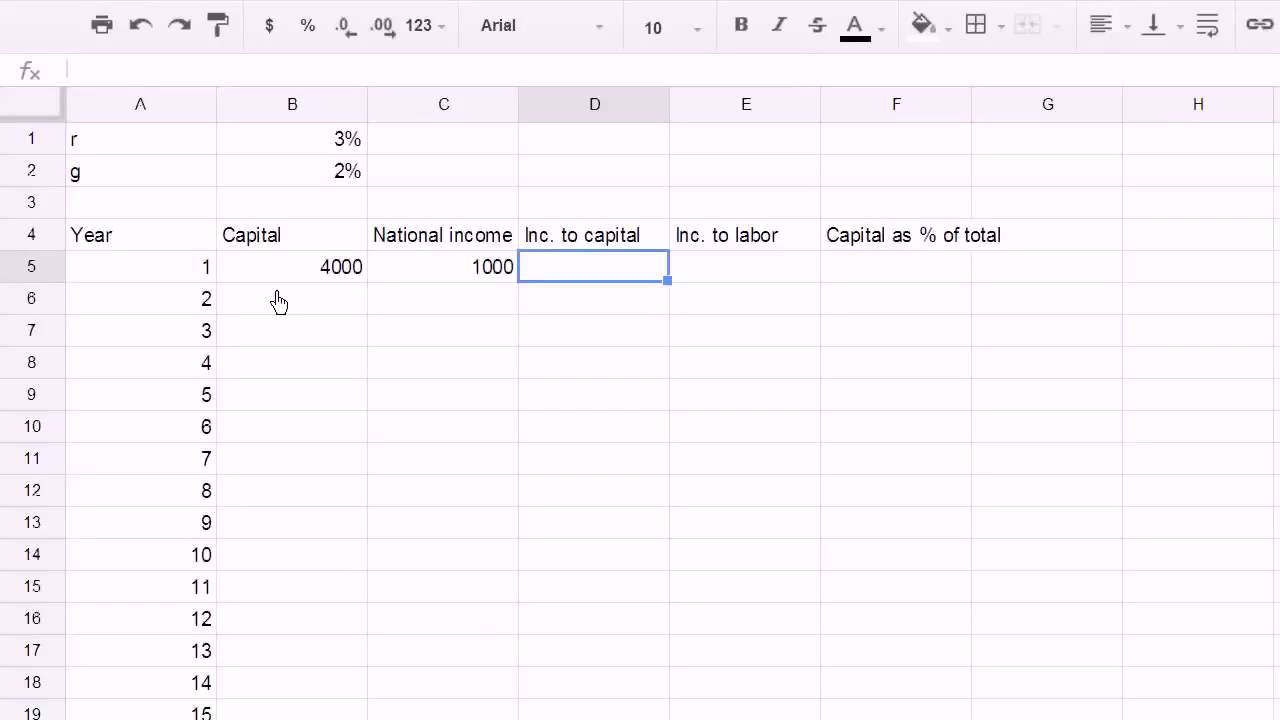
text(=)
key(Up)
key(Up)
key(Up)
key(Up)
key(Left)
key(Left)
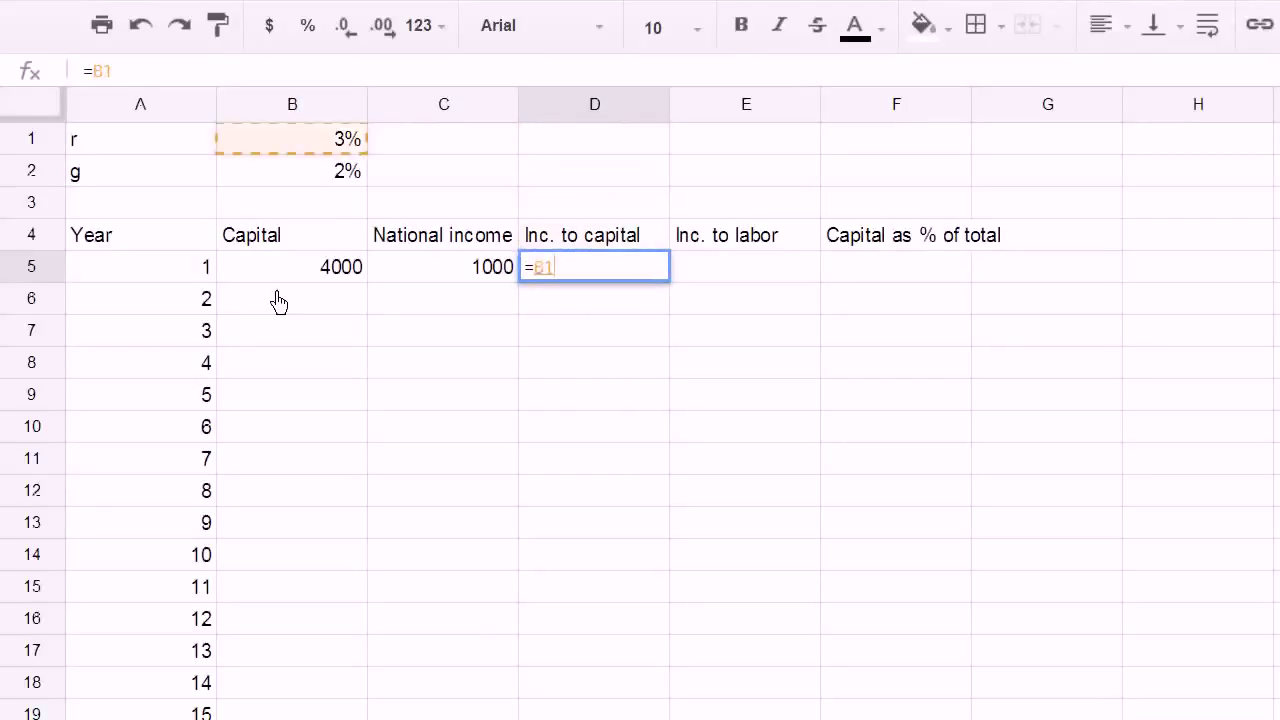
key(F4)
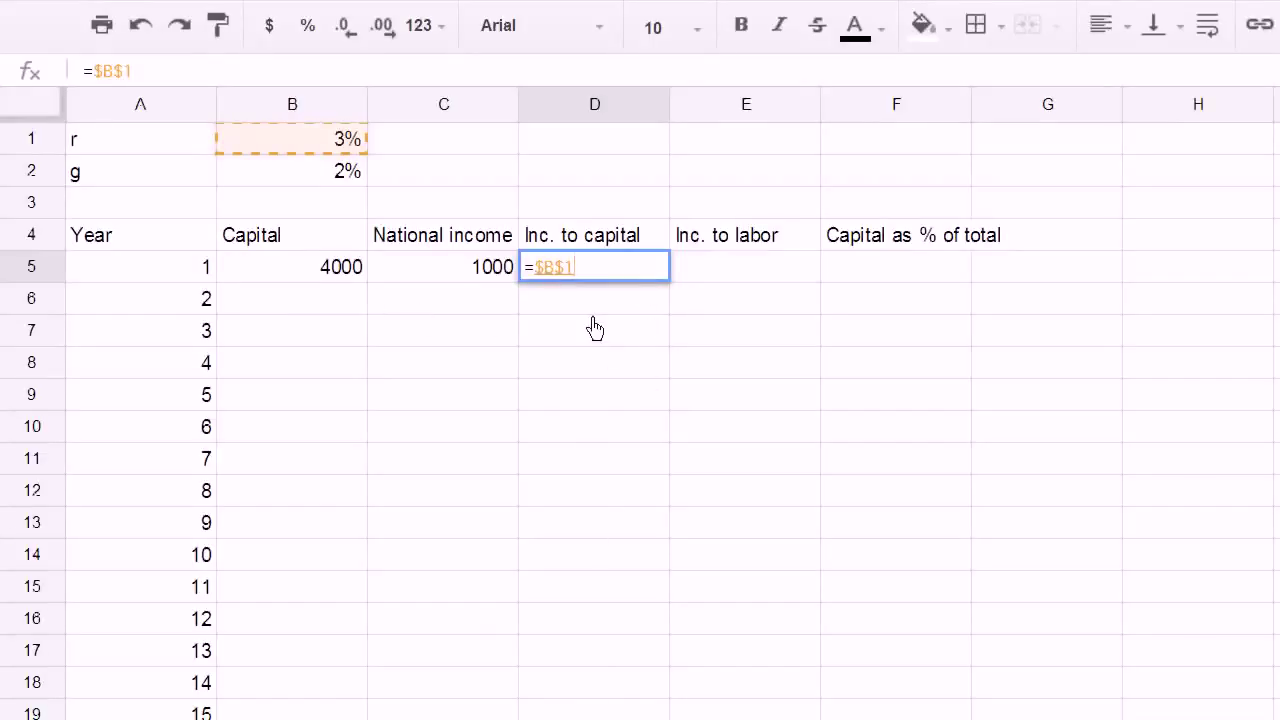
text(*C5)
key(Left)
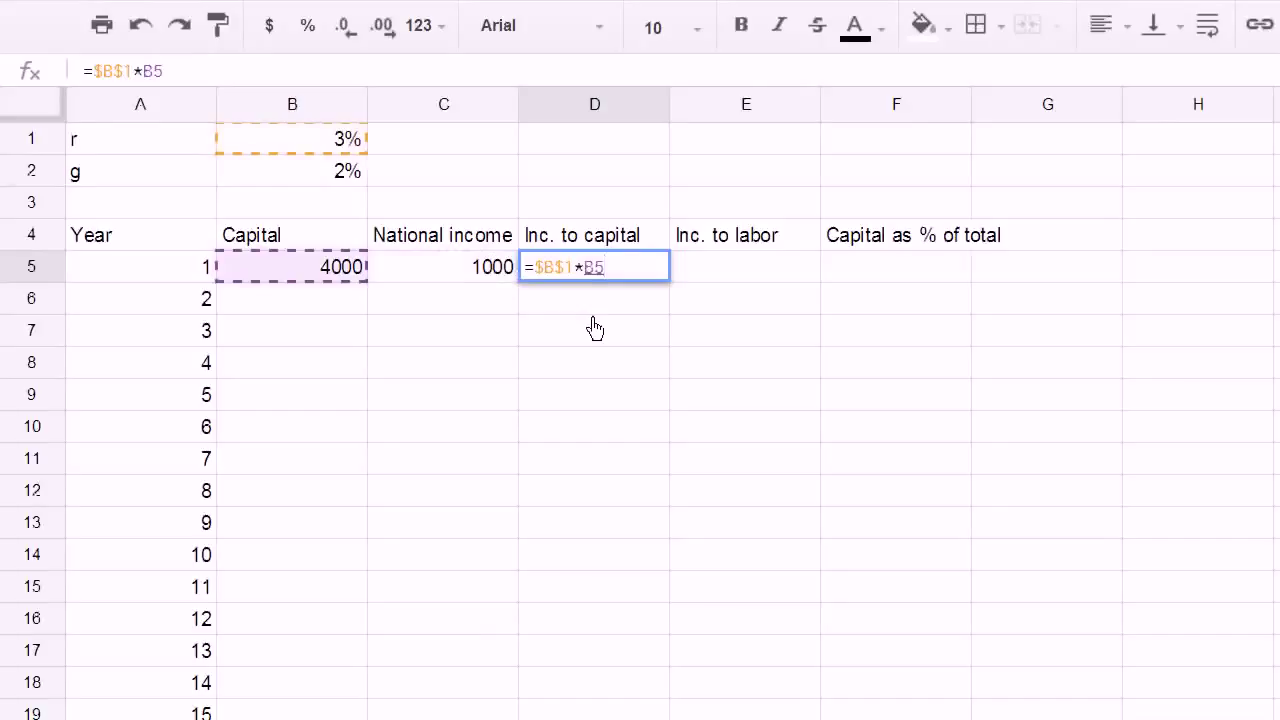
key(Return)
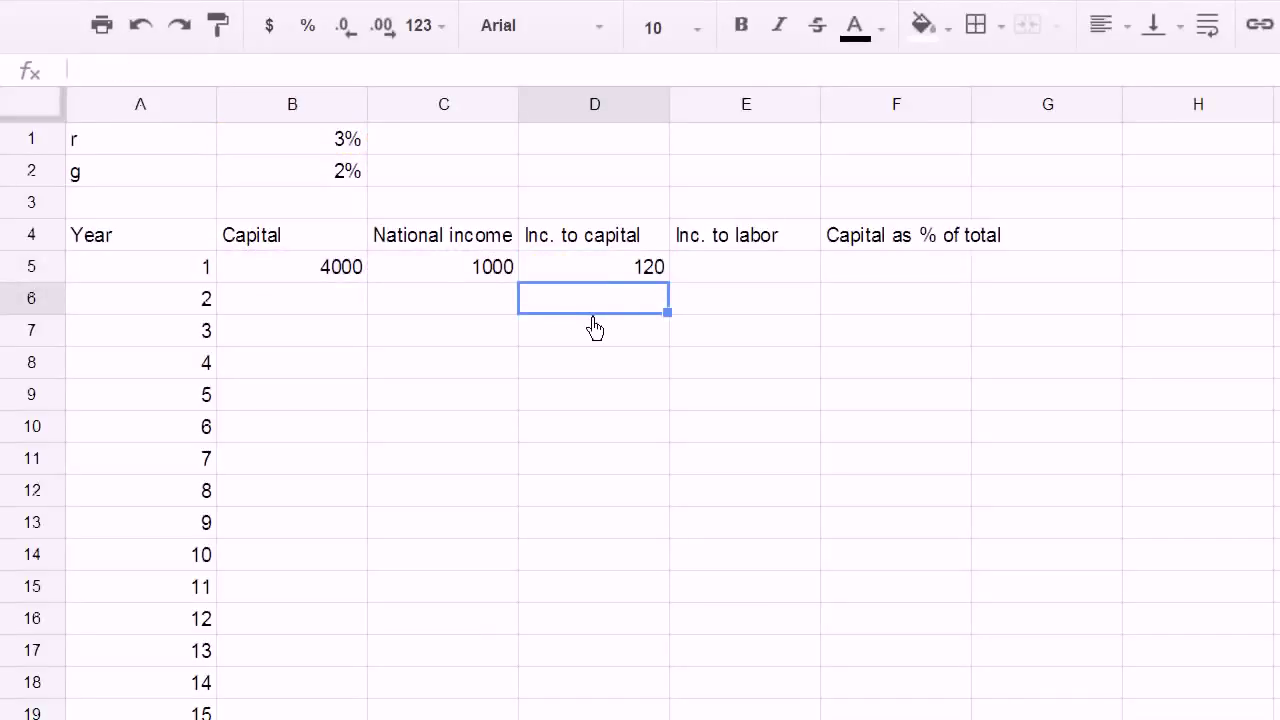
Step: Calculate year 1 income to labor in E5 with the formula =C5-D5
click(637, 280)
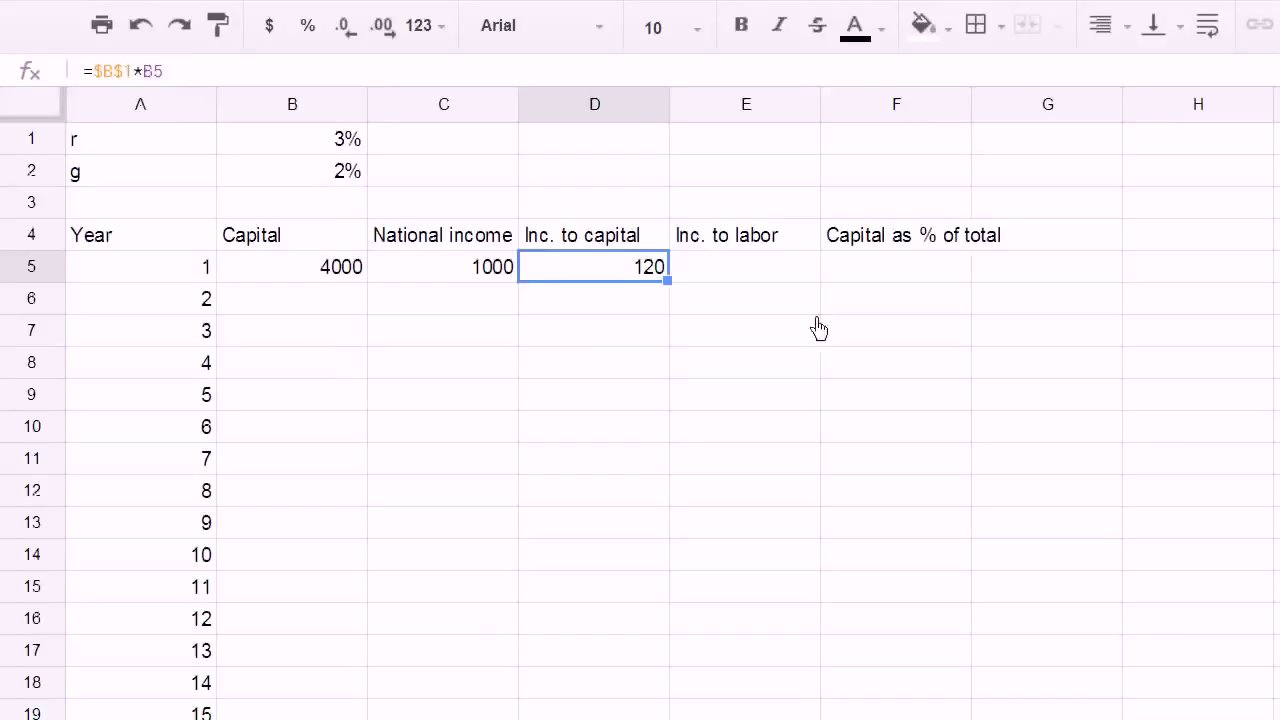
click(769, 277)
text(=C5-D5)
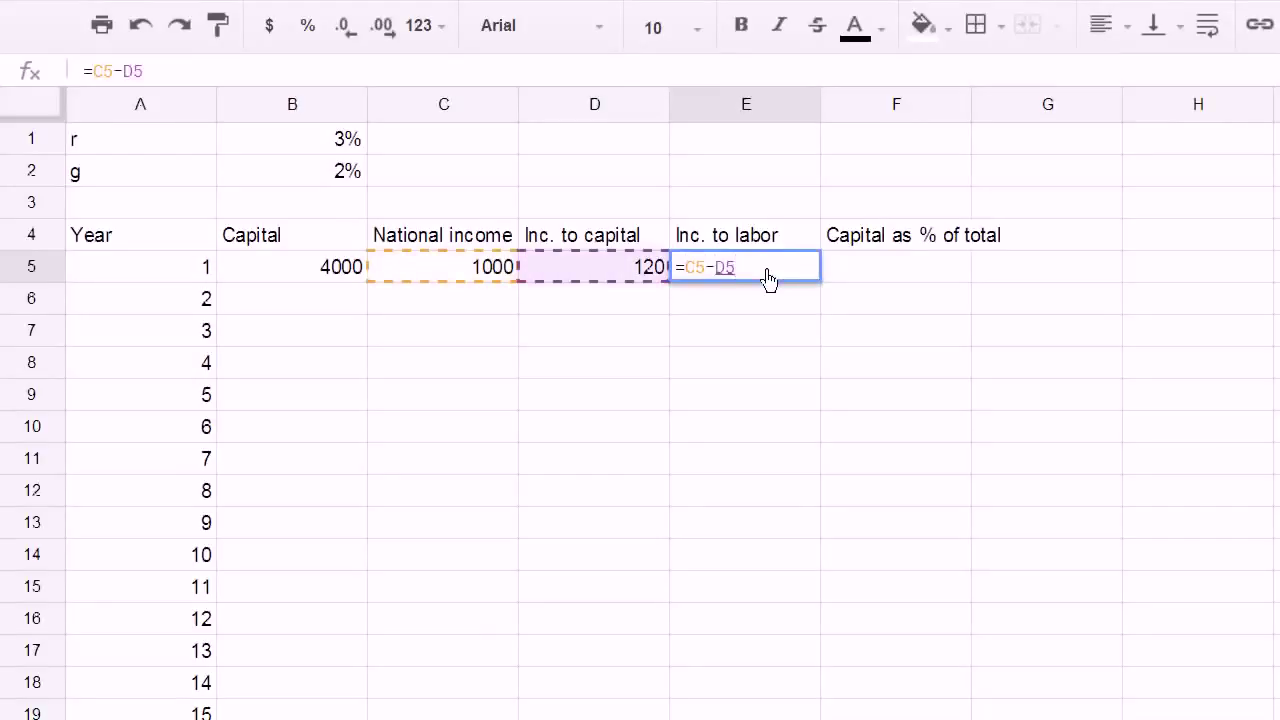
key(Return)
key(Up)
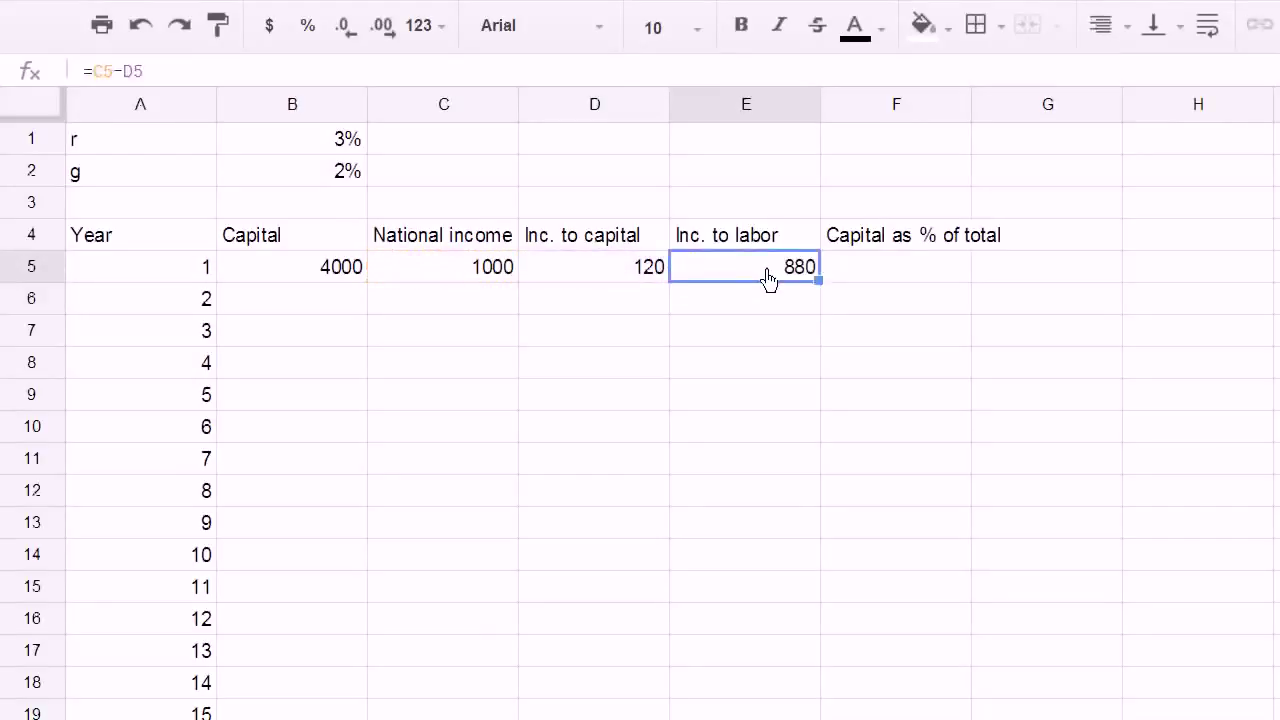
Step: Calculate capital's share of total income for year 1 in F5 with the formula =D5/C5
key(Right)
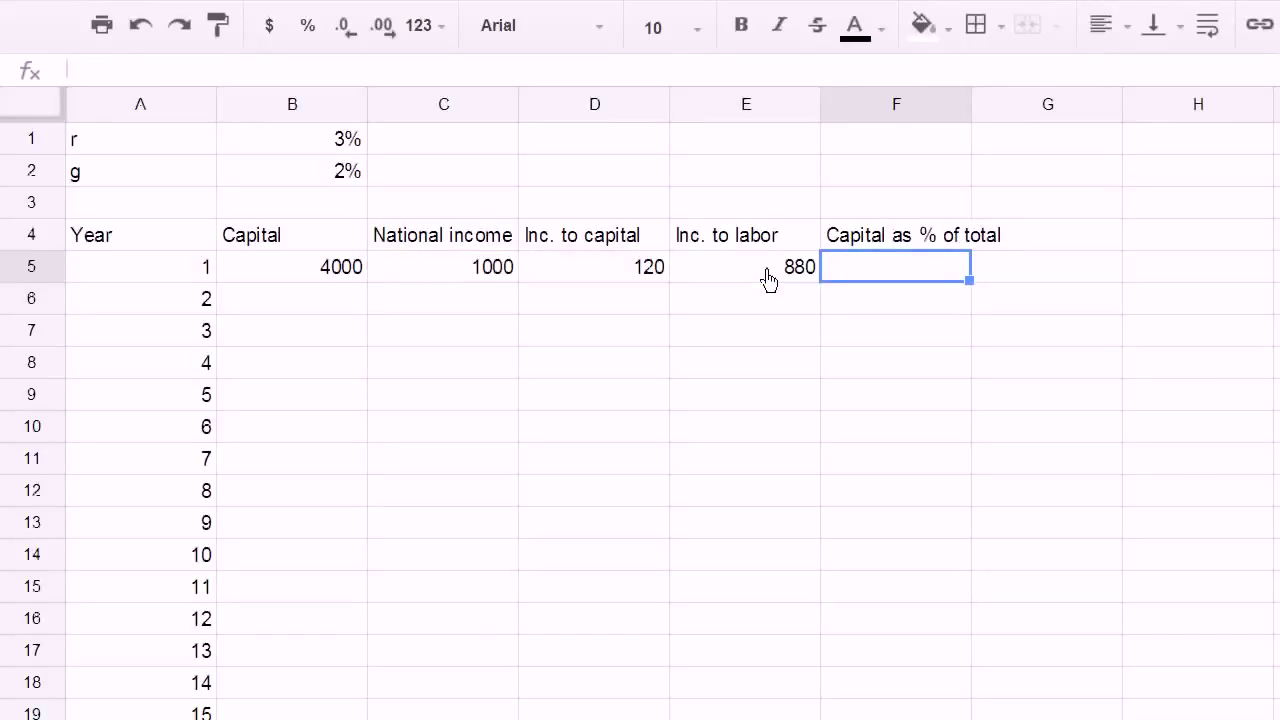
text(=)
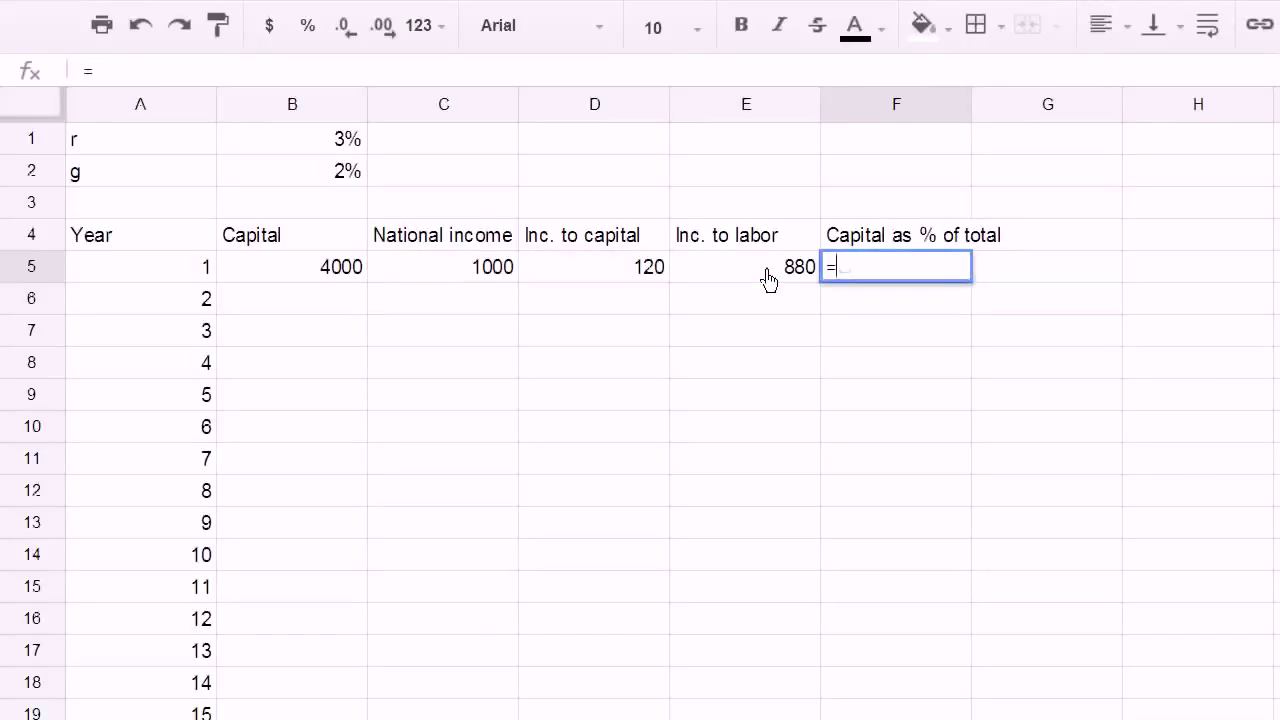
key(Left)
key(Left)
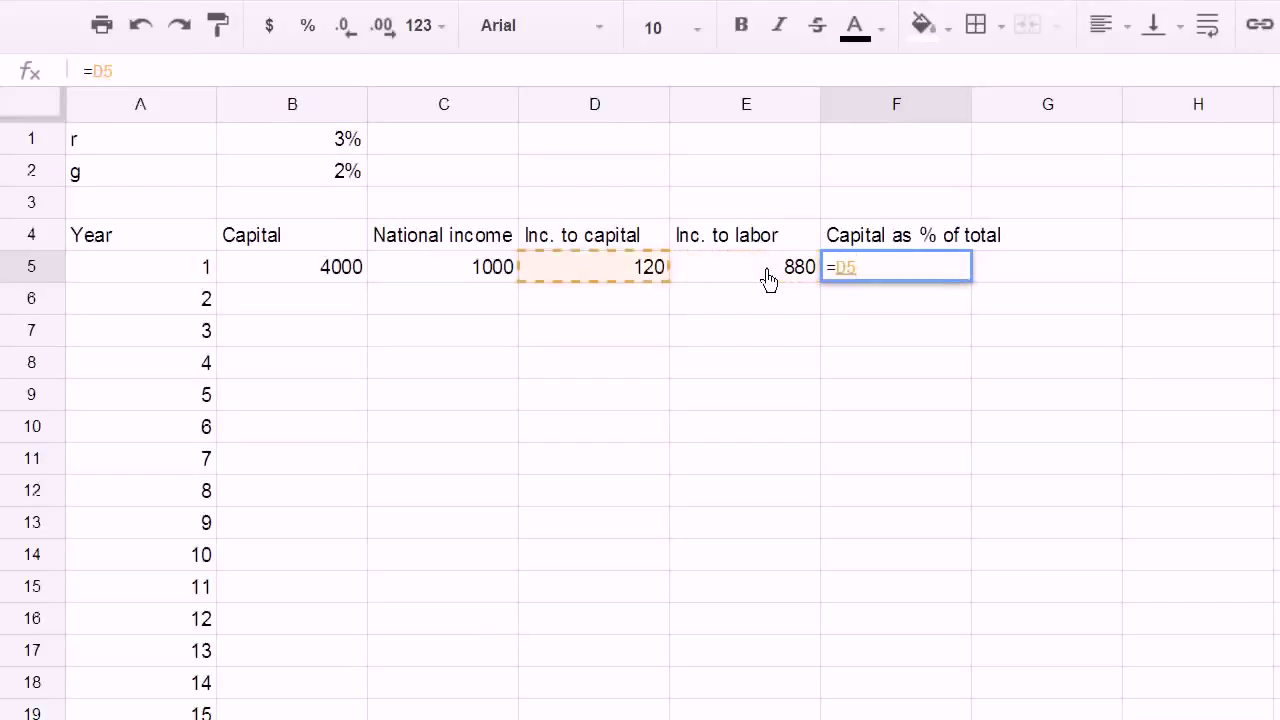
text(/)
key(Left)
key(Left)
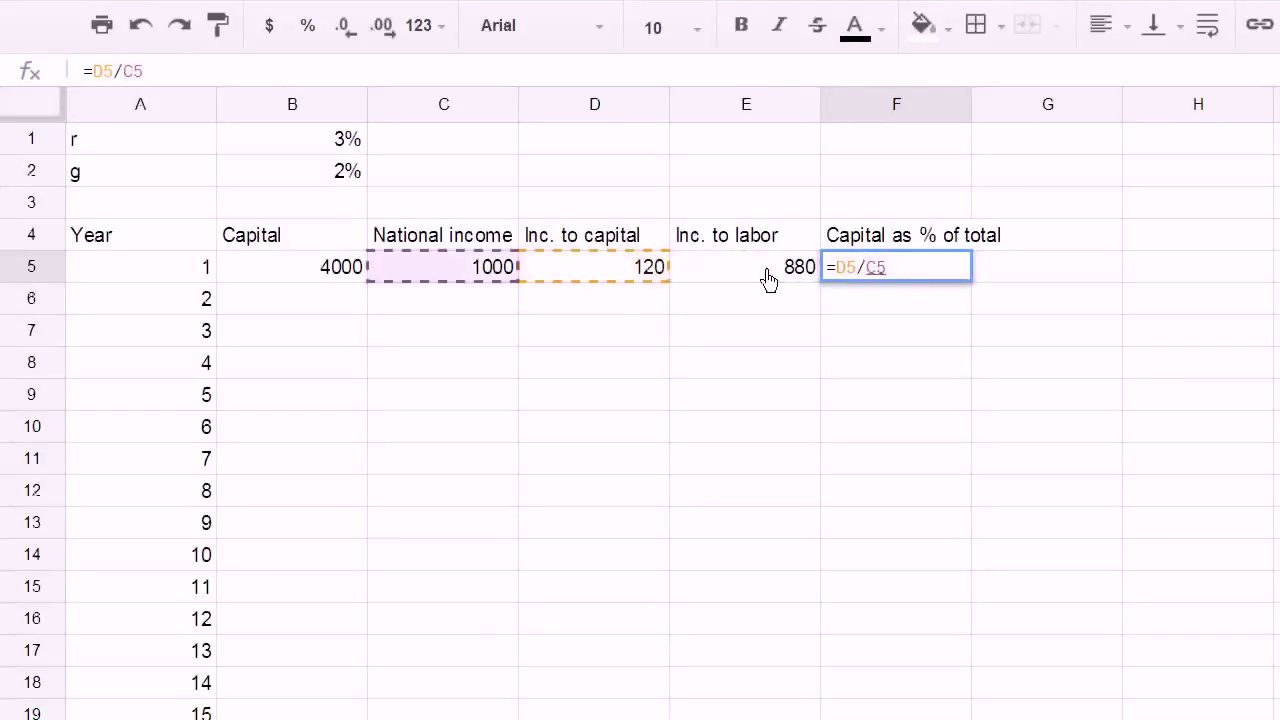
key(Return)
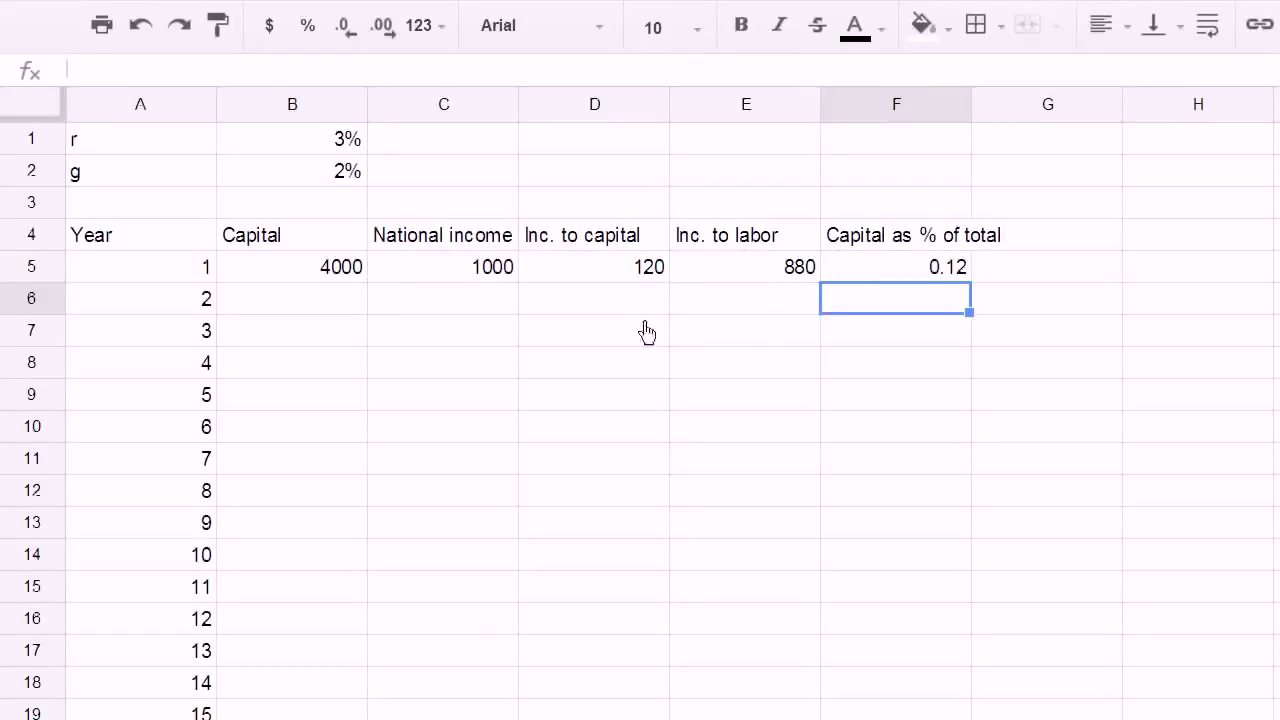
Step: Calculate year 2 Capital in B6 as the previous capital plus its income, with the formula =B5+D5
click(276, 312)
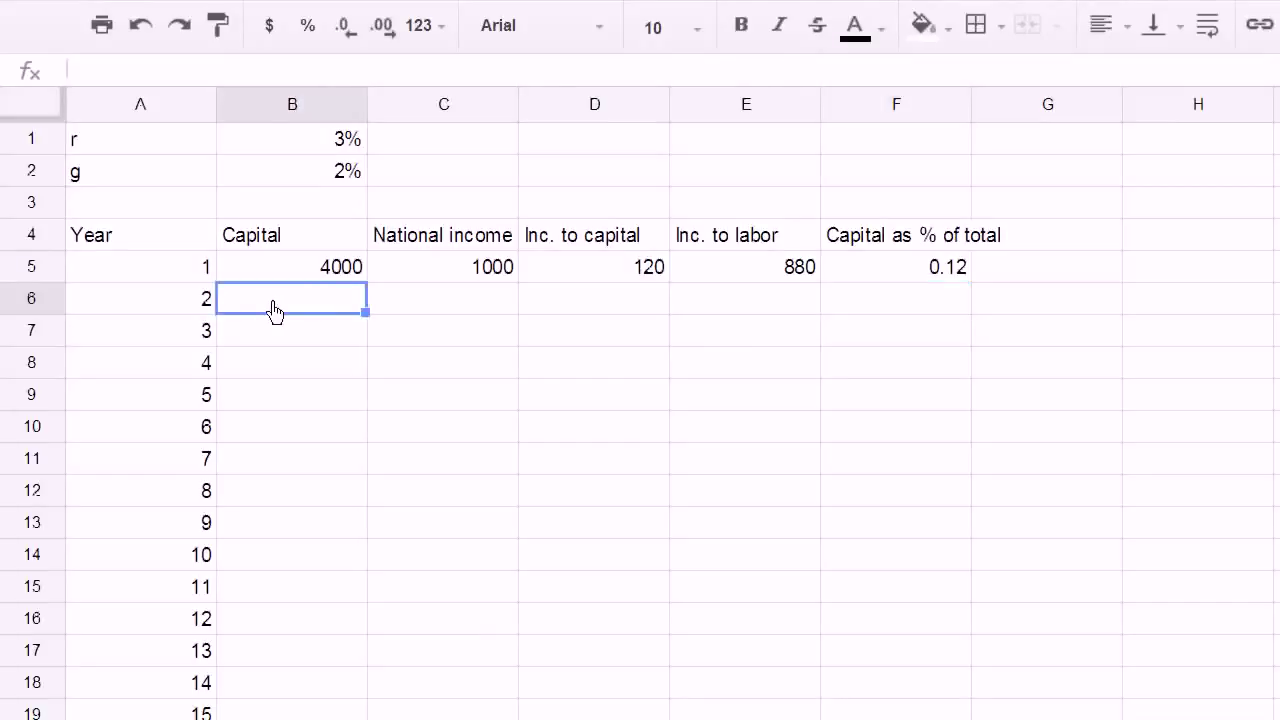
text(=)
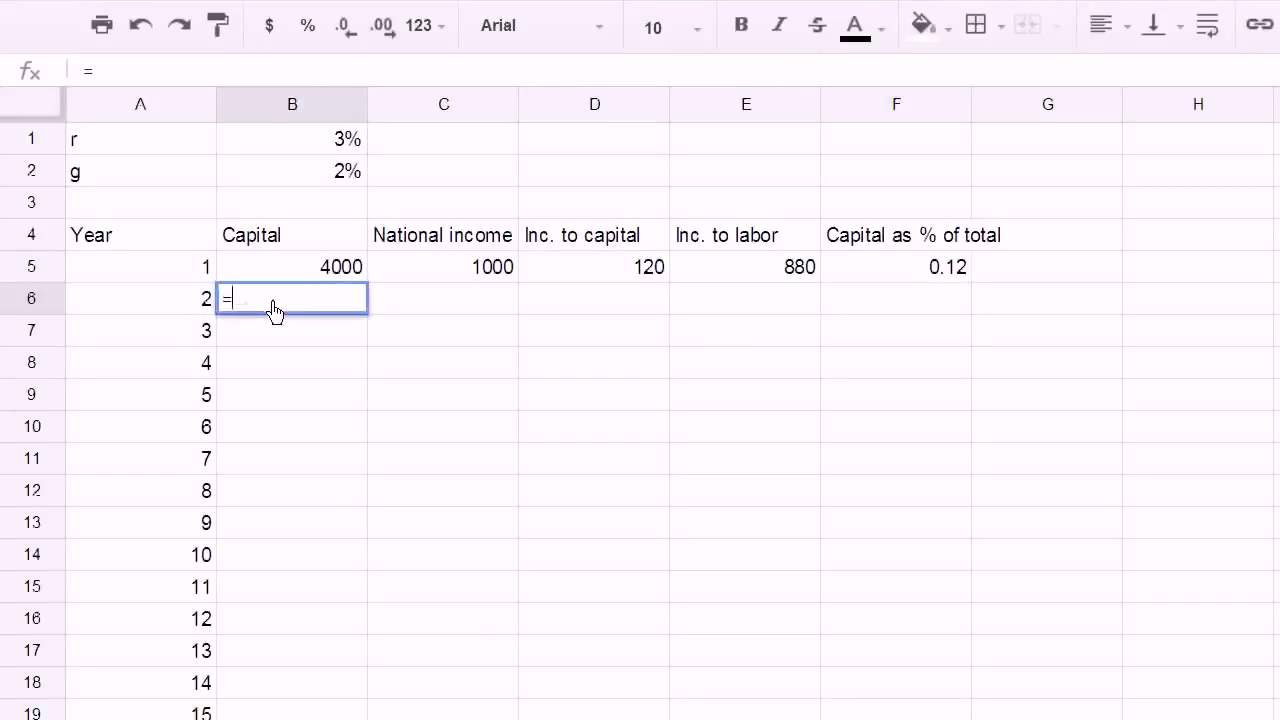
key(Up)
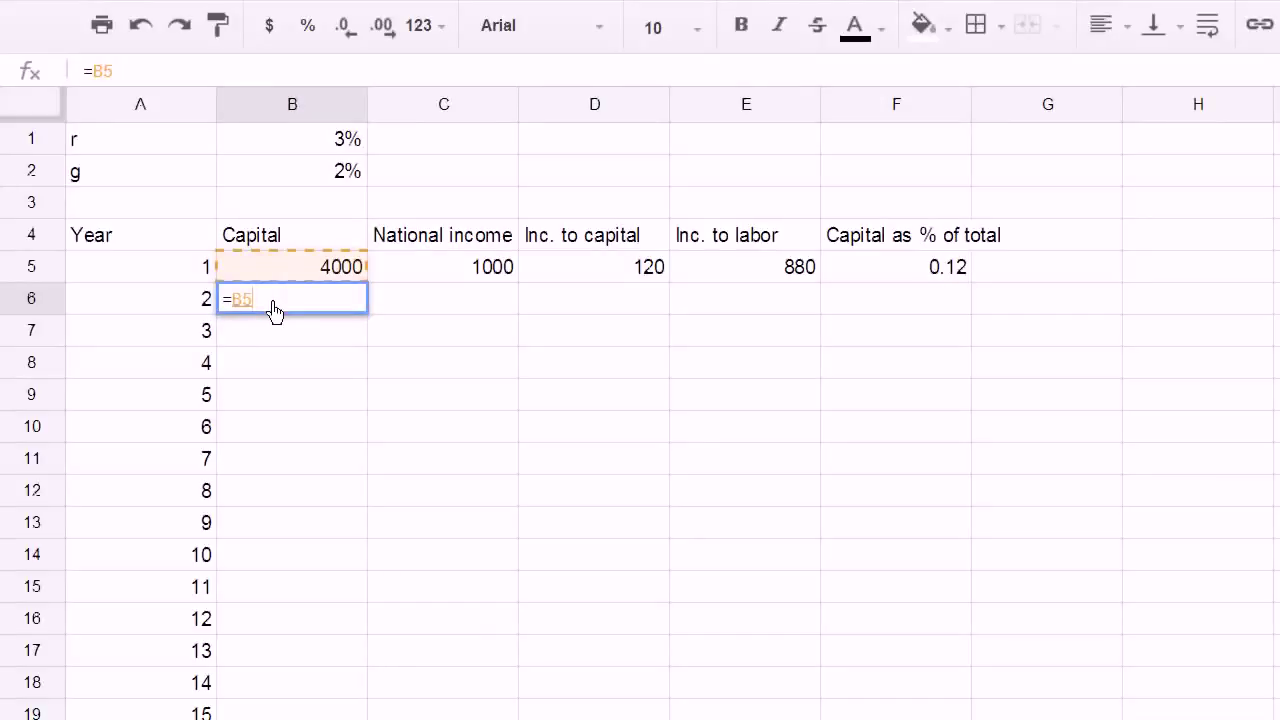
text(+)
key(Up)
key(Right)
key(Right)
key(Right)
key(Left)
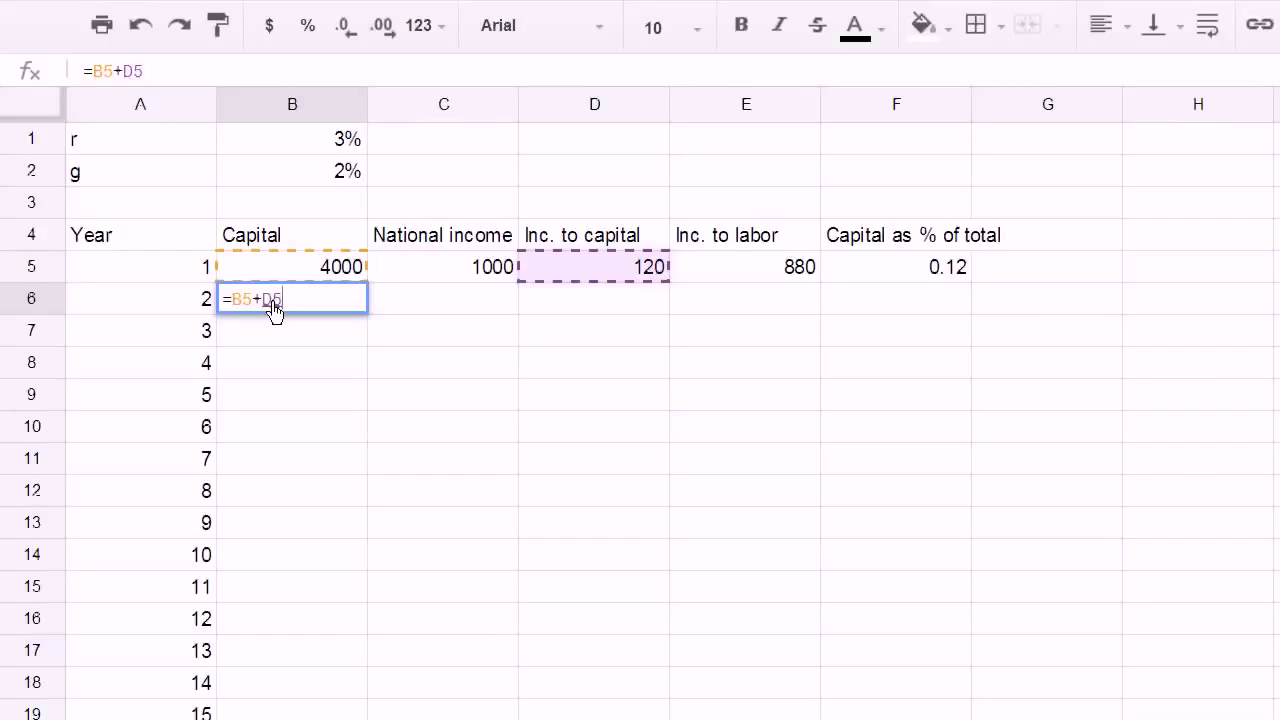
key(Return)
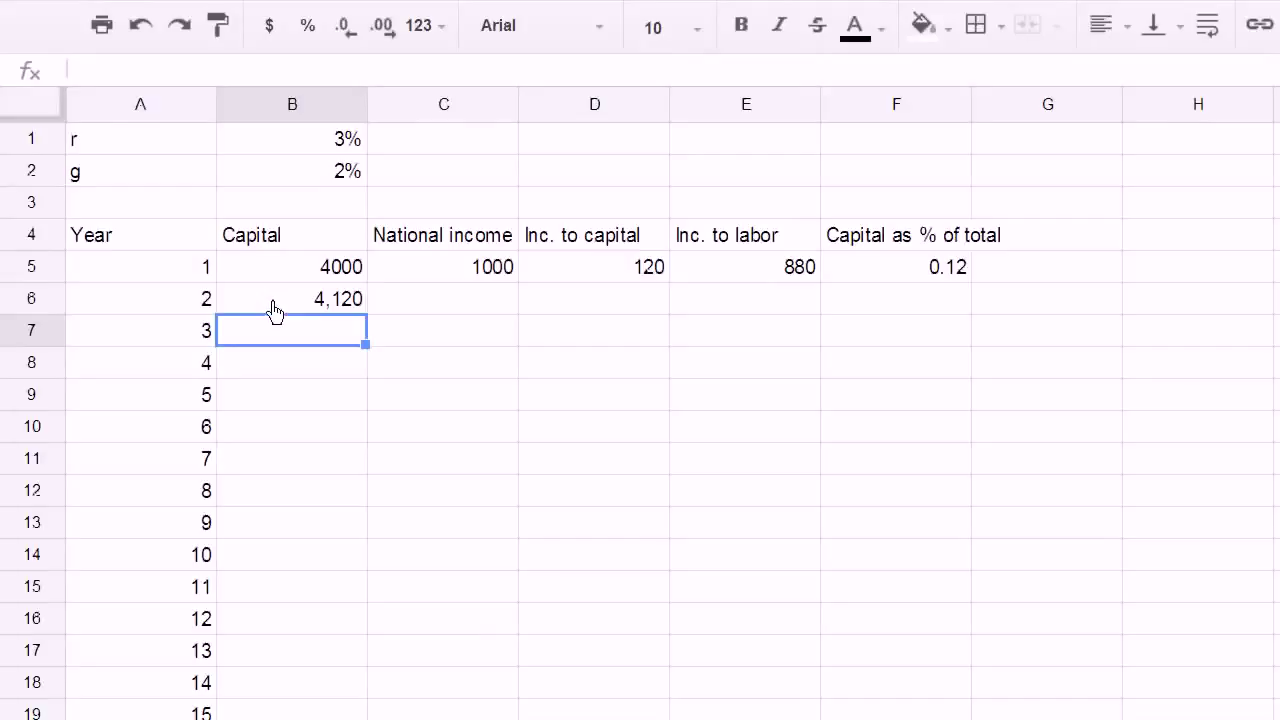
Step: Calculate year 2 National income in C6 with the formula =C5*(1+$B$2), keeping the g reference absolute
click(408, 316)
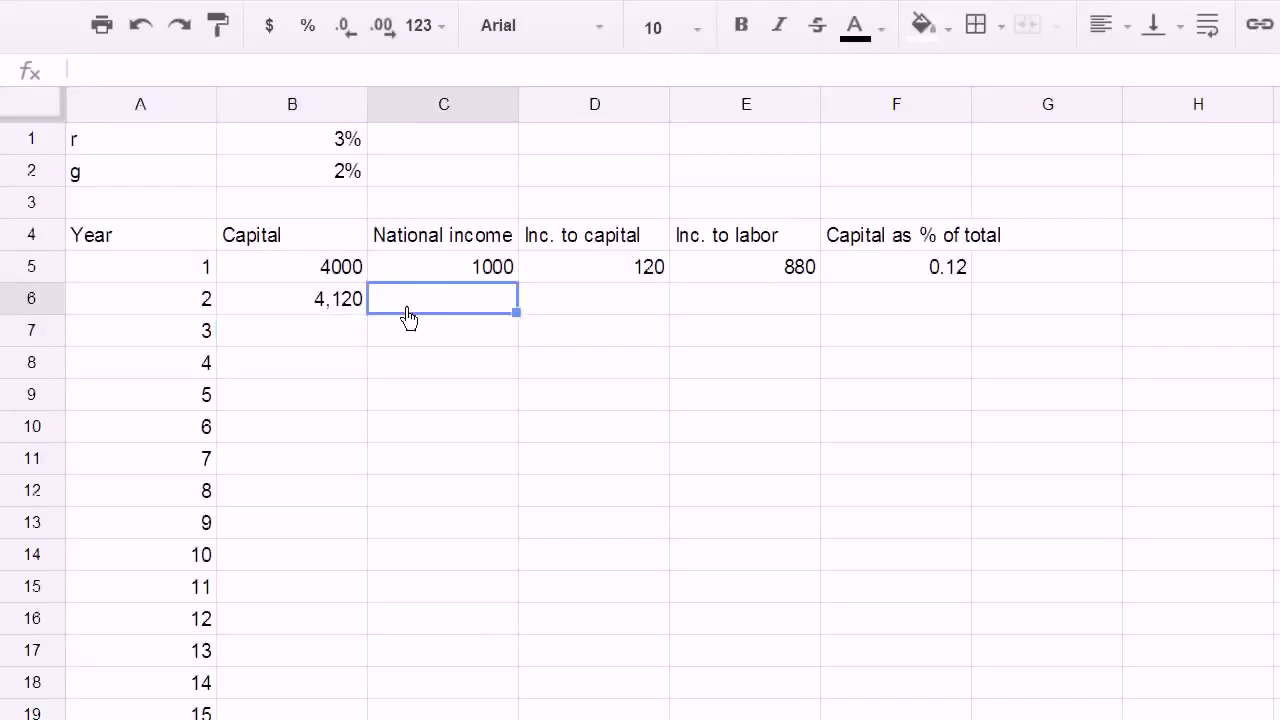
text(=)
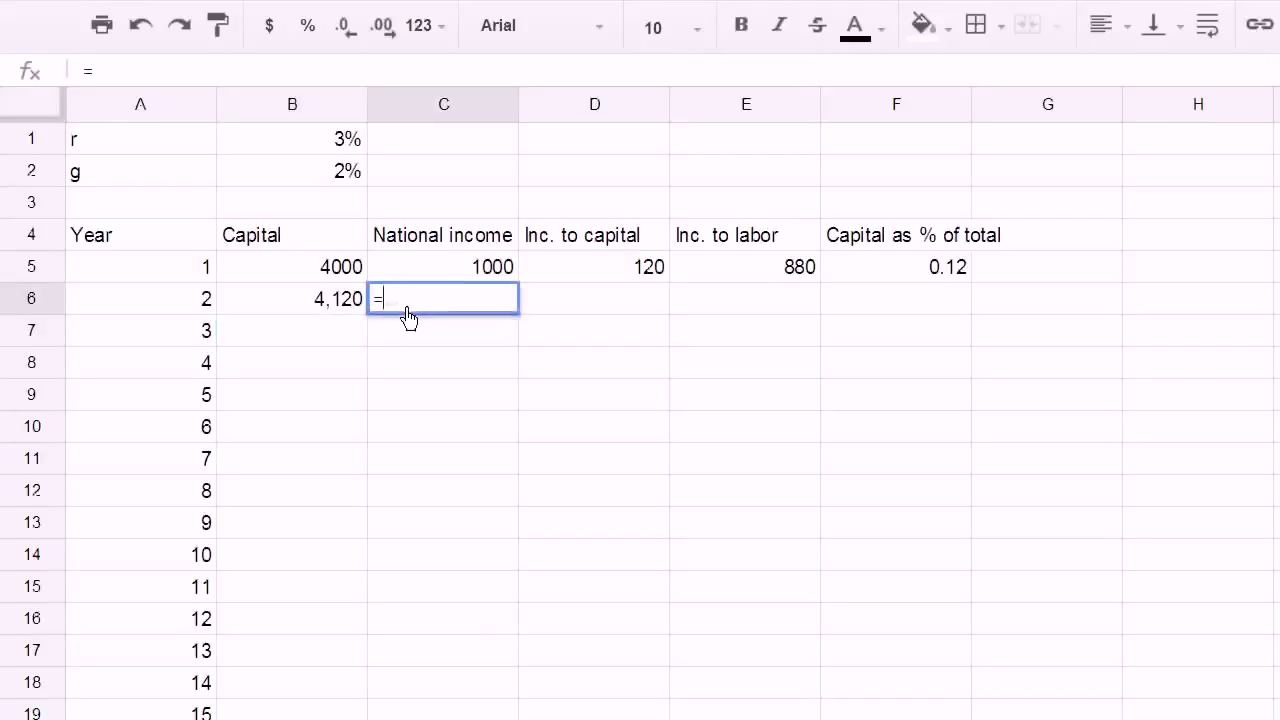
key(Up)
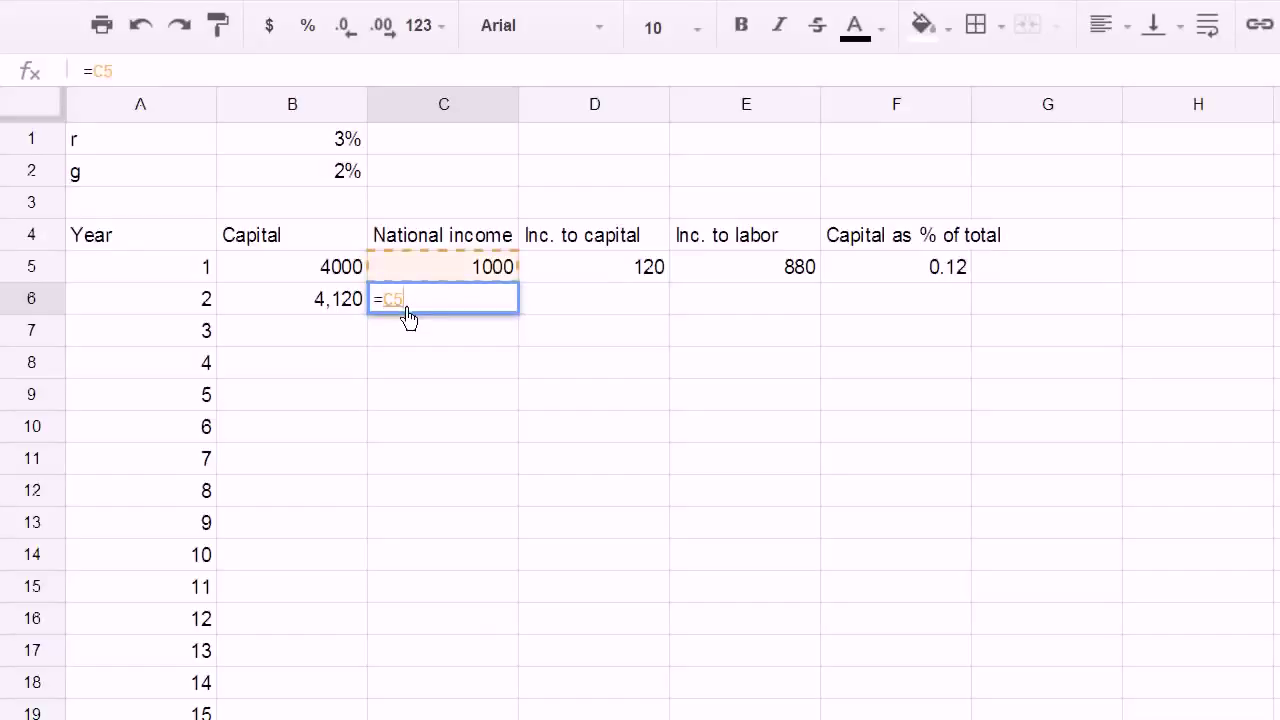
text(*(1+)
click(341, 182)
key(F4)
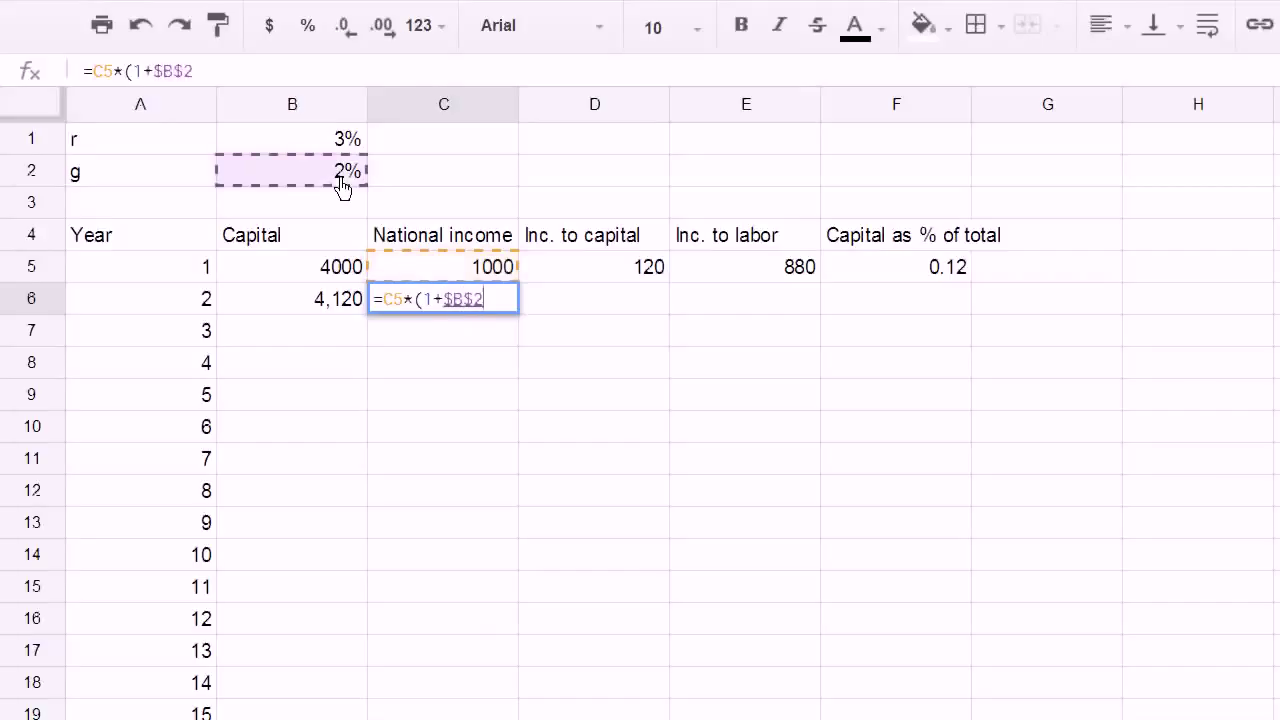
text())
key(Return)
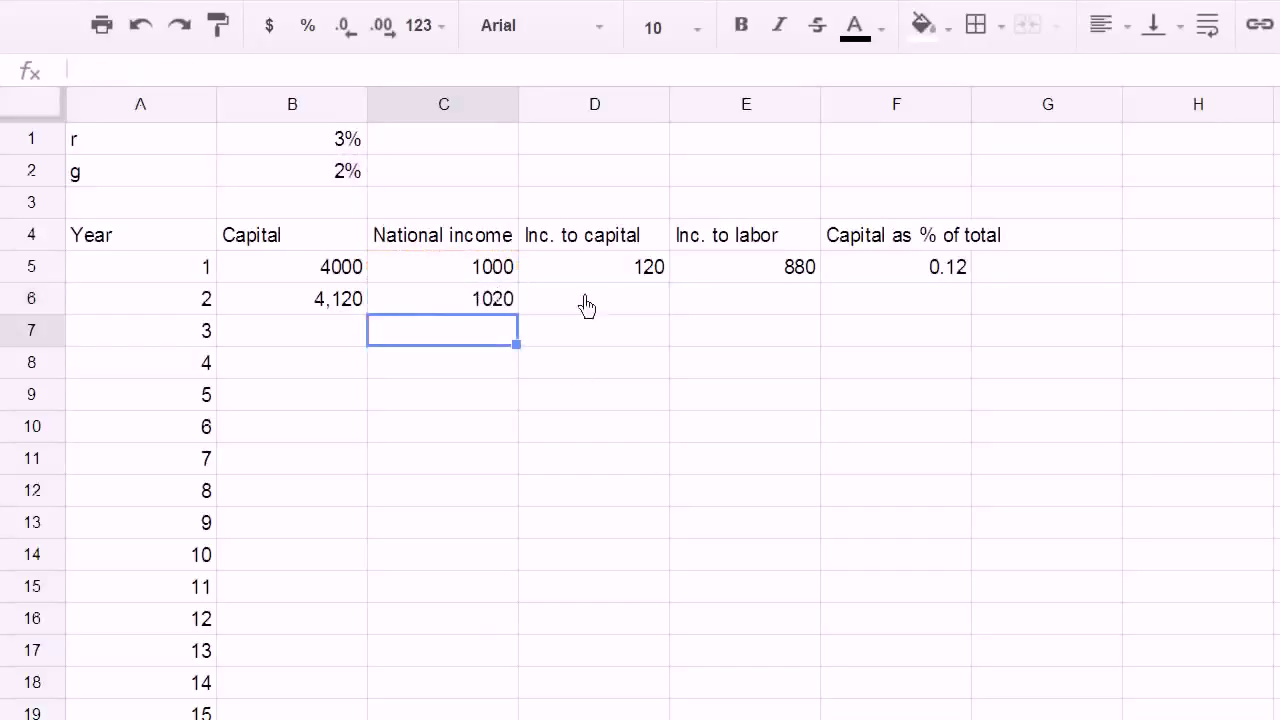
Step: Copy the year 1 formulas in D5:F5 down to row 6 and check the copied formulas
drag(620, 278, 774, 281)
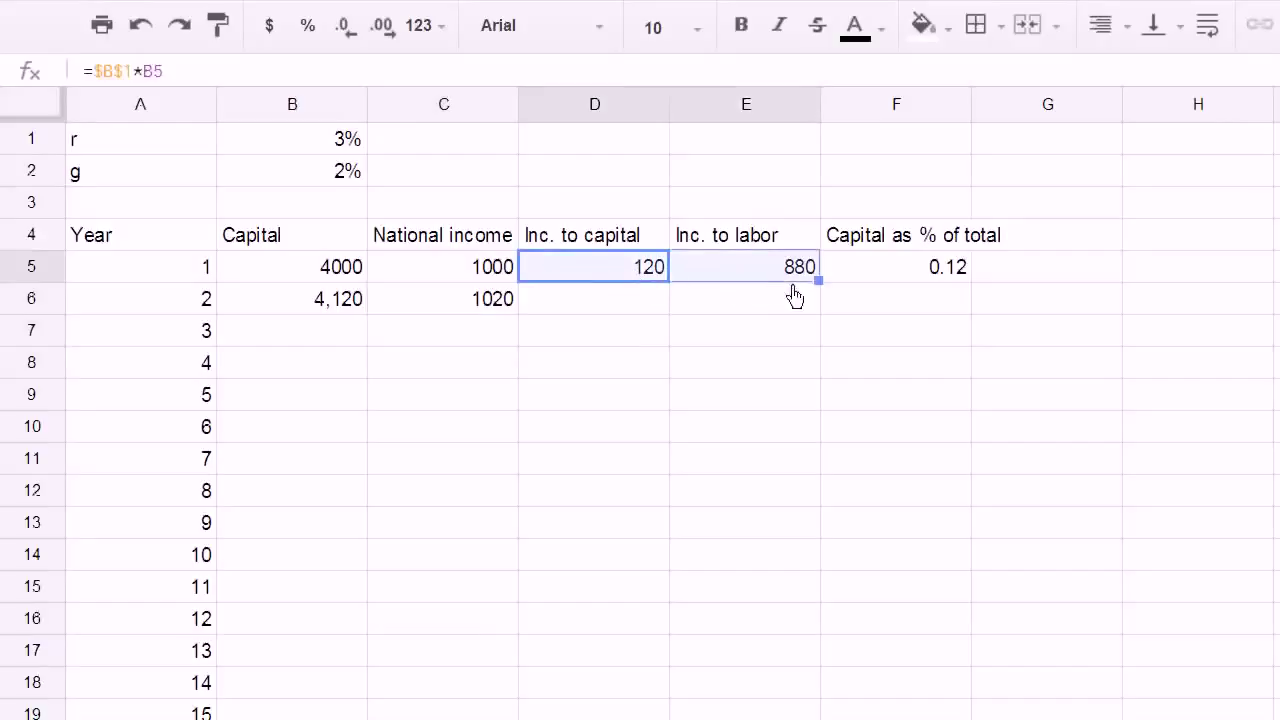
click(594, 283)
drag(594, 283, 969, 308)
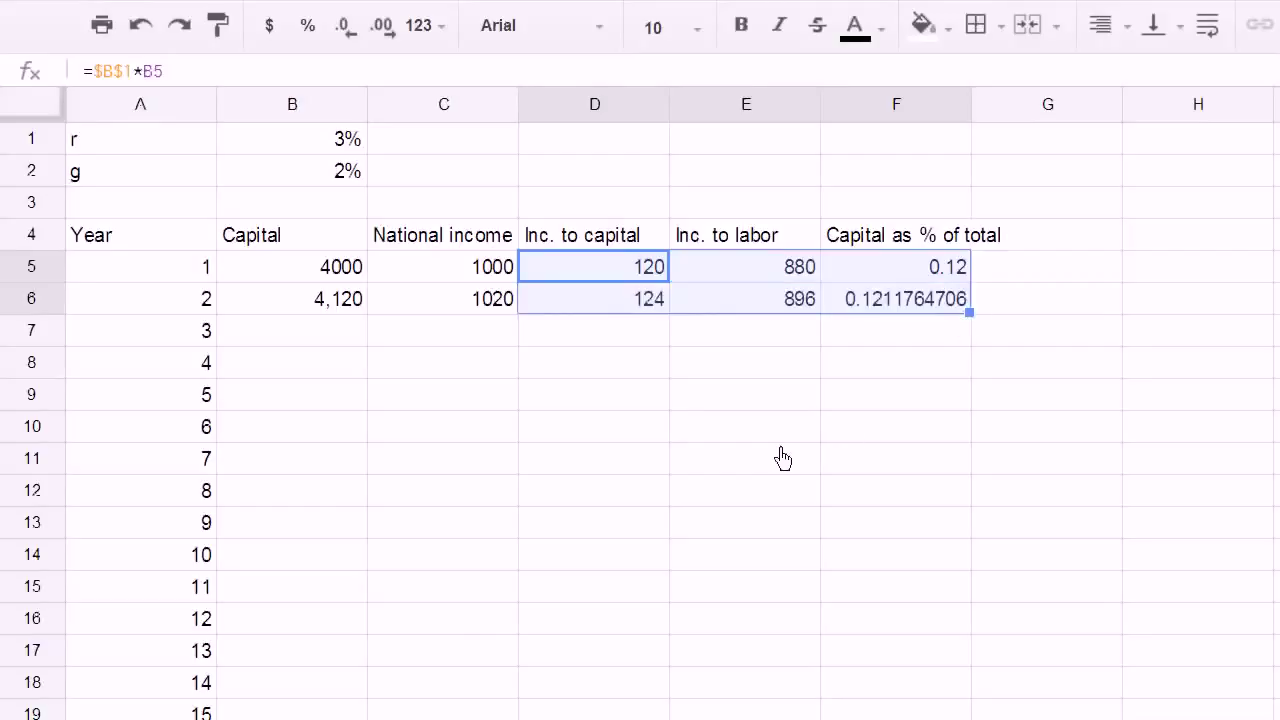
click(612, 305)
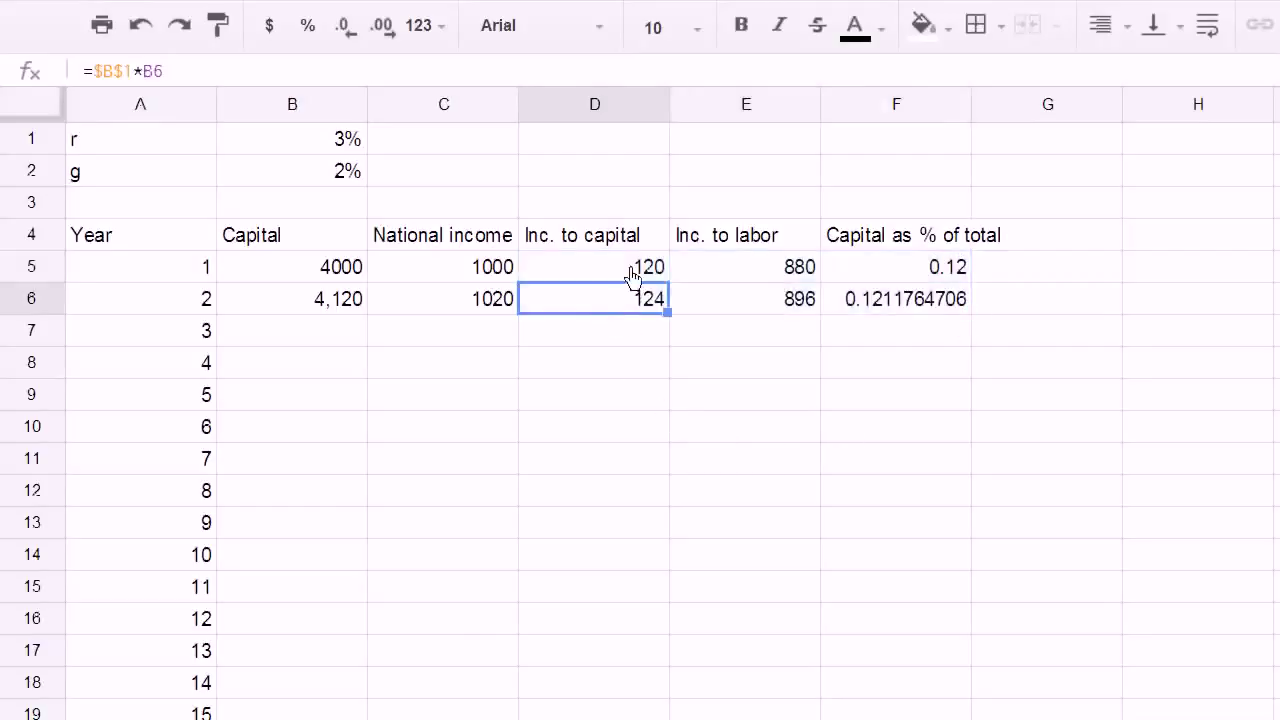
click(632, 277)
click(638, 303)
click(885, 305)
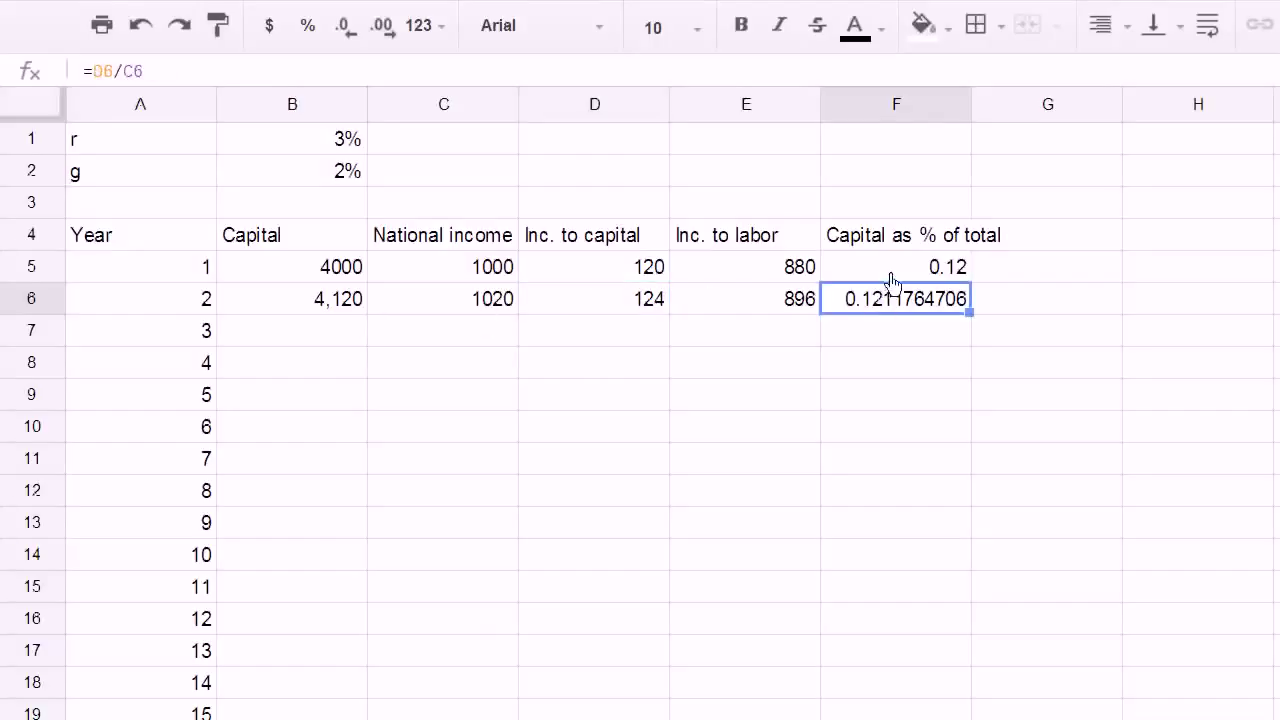
Step: Format the Capital as % of total column as a percentage from F5 downward
drag(893, 275, 899, 716)
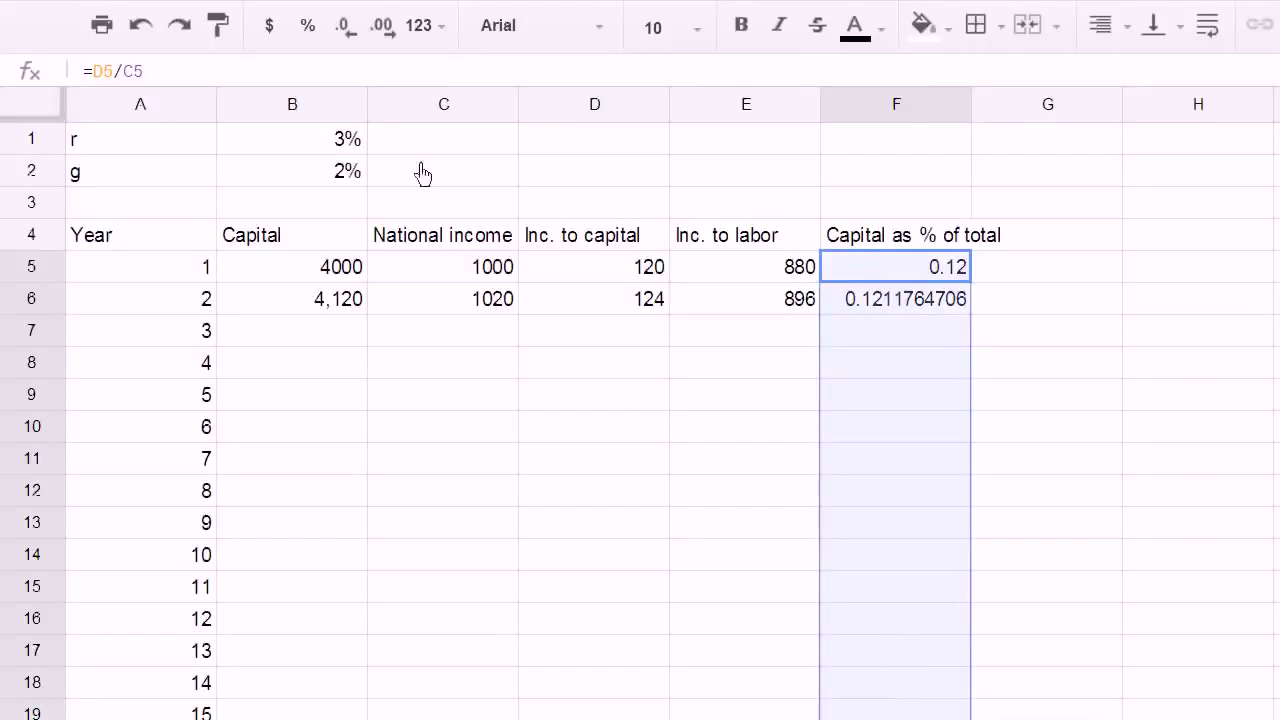
click(306, 30)
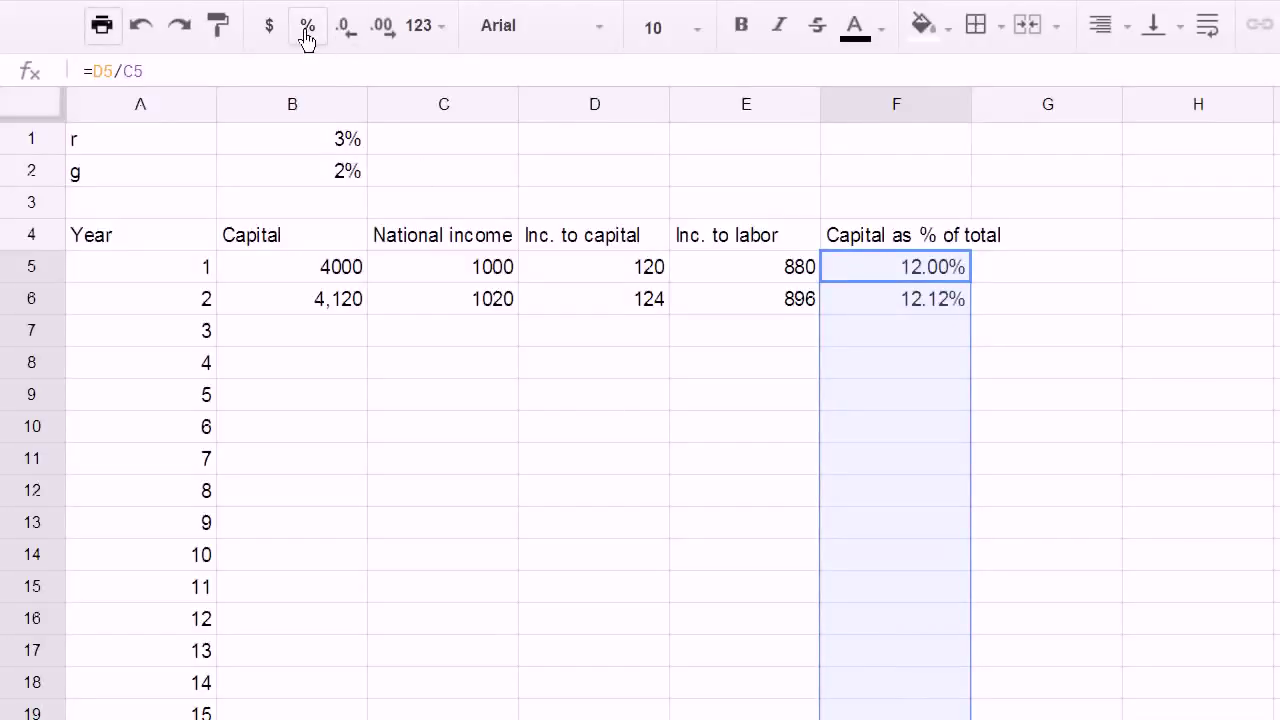
click(1097, 360)
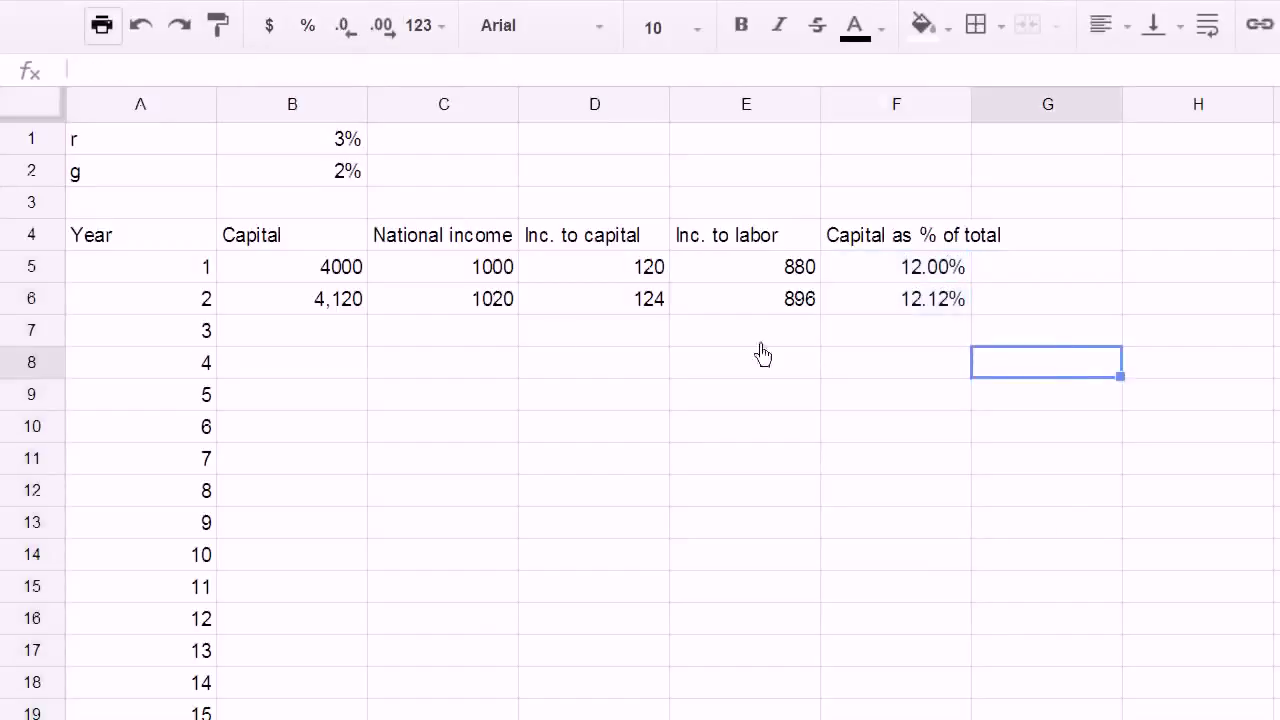
Step: Fill the year 2 formulas in B6:F6 down through the remaining years and remove the decimals from National income
drag(362, 305, 935, 719)
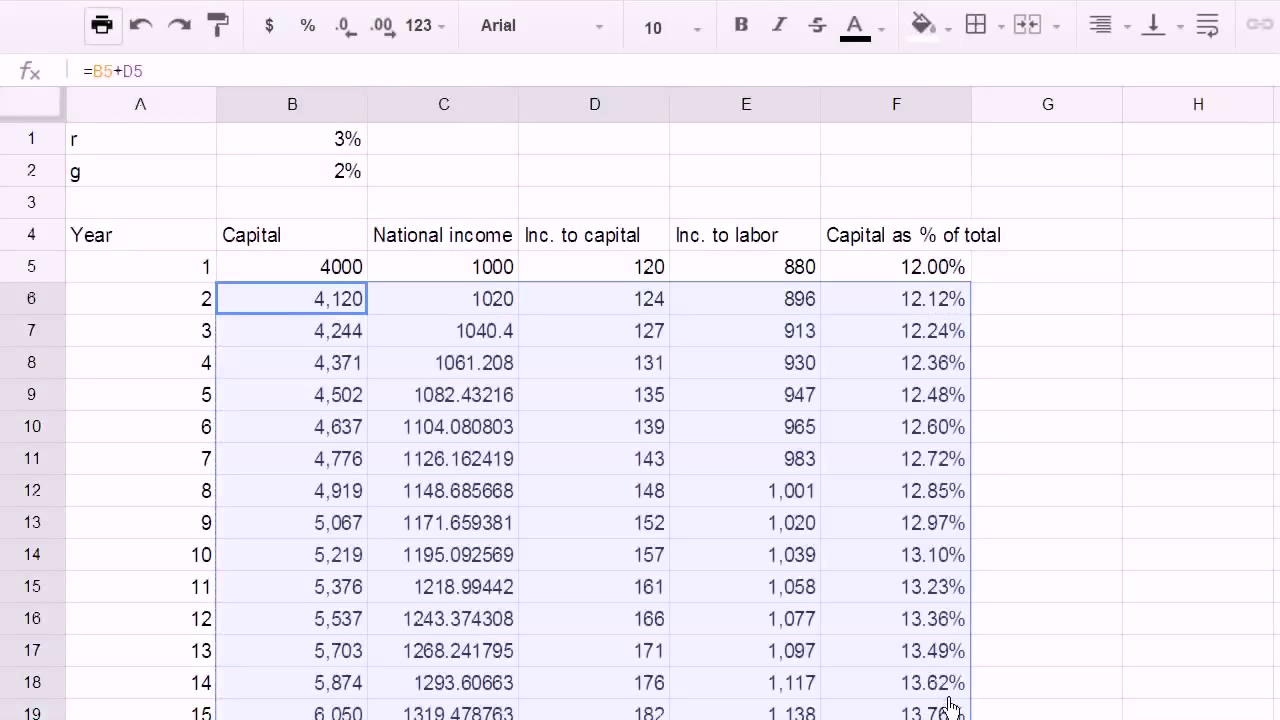
click(1043, 622)
click(420, 338)
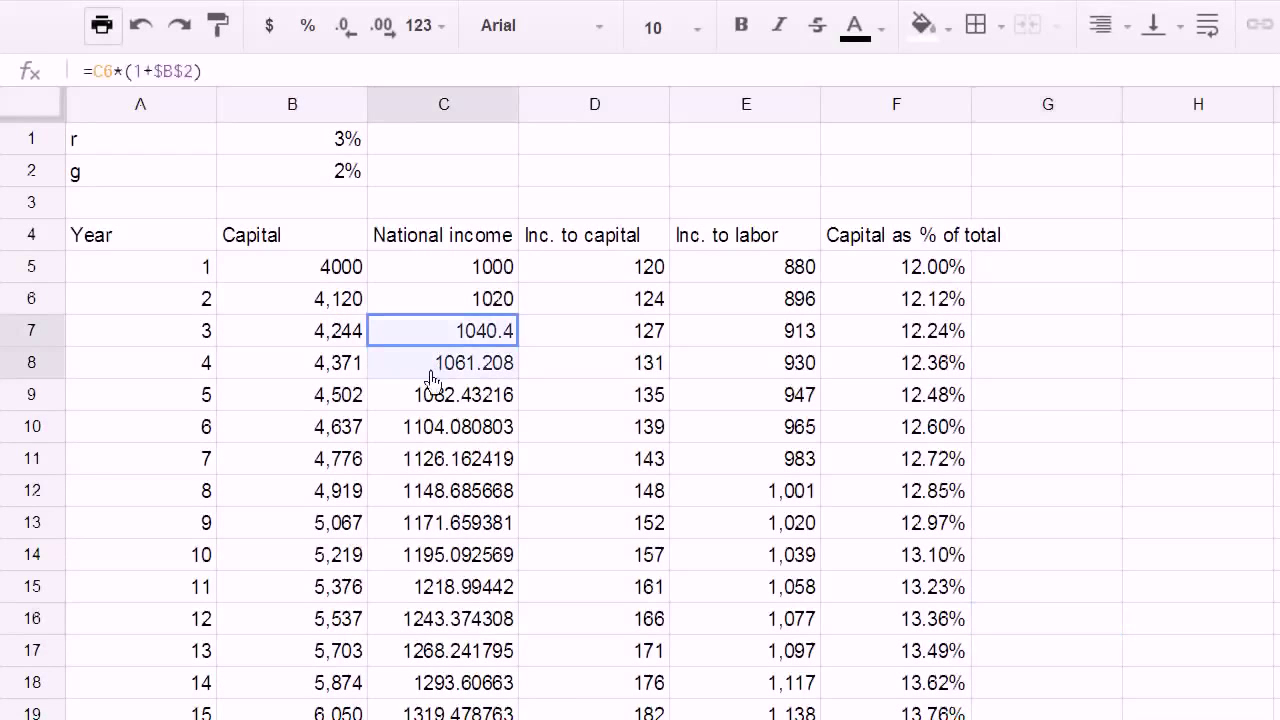
drag(456, 662, 460, 712)
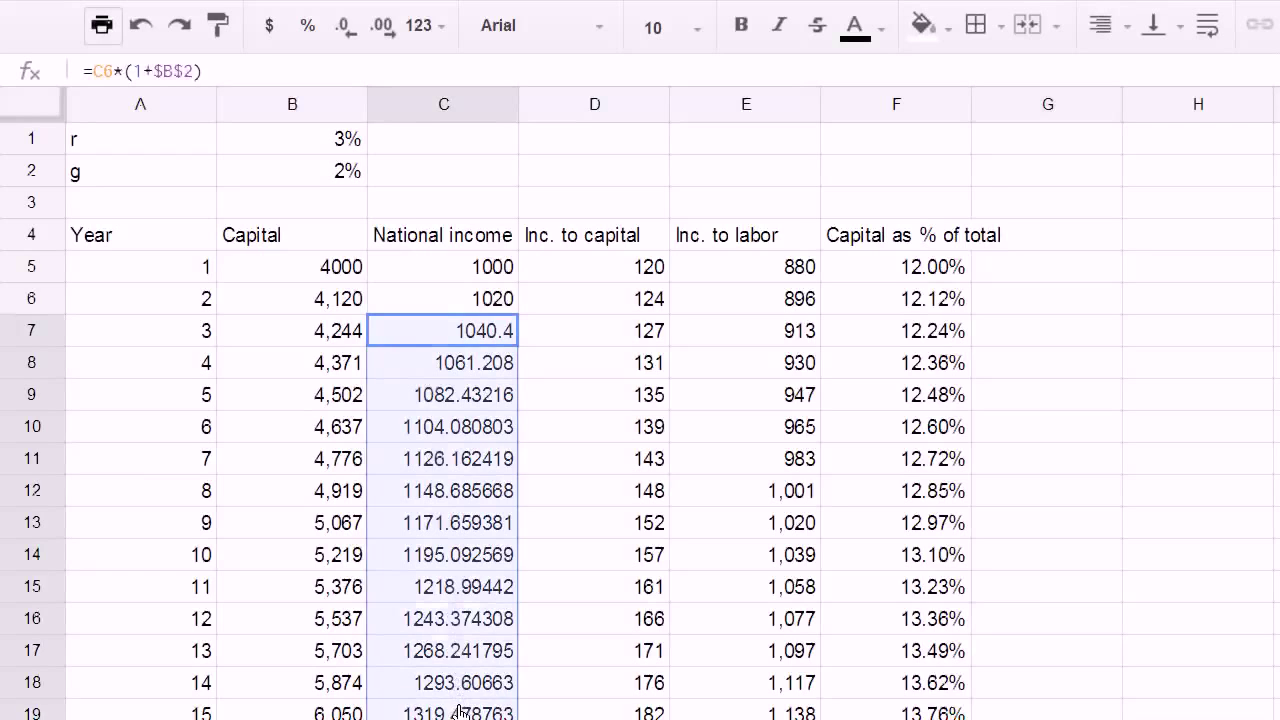
click(352, 30)
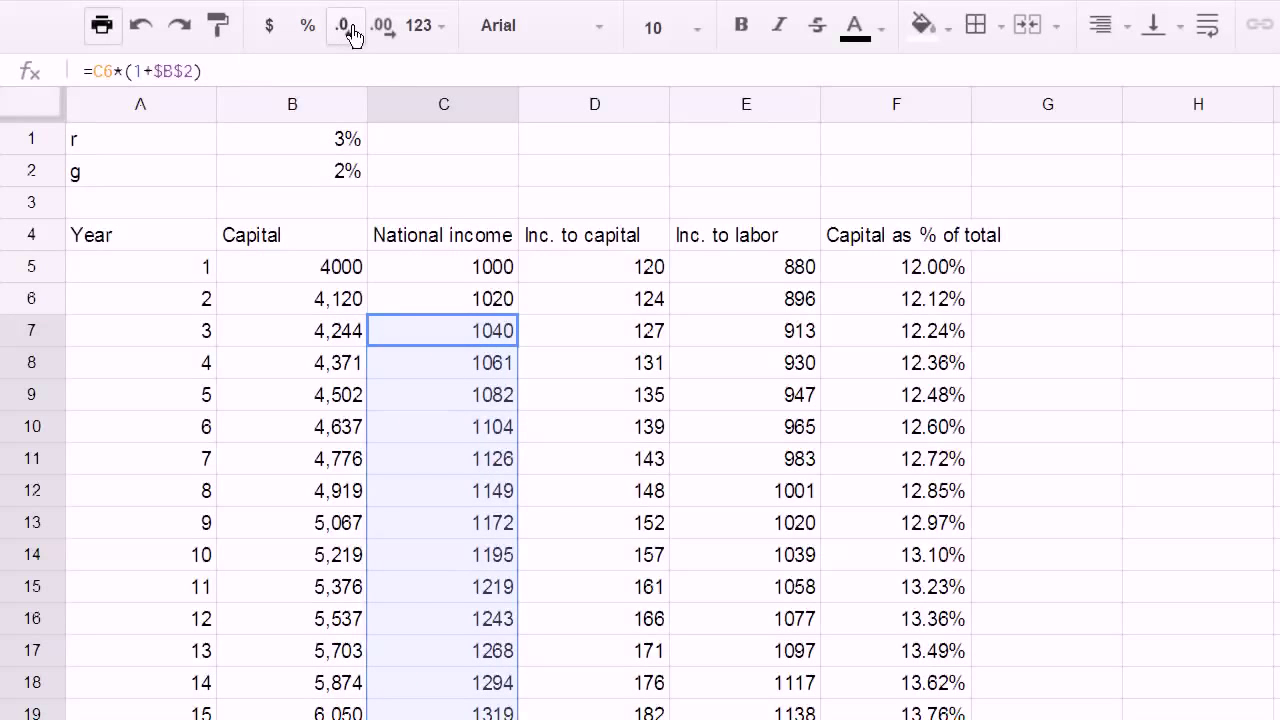
click(718, 370)
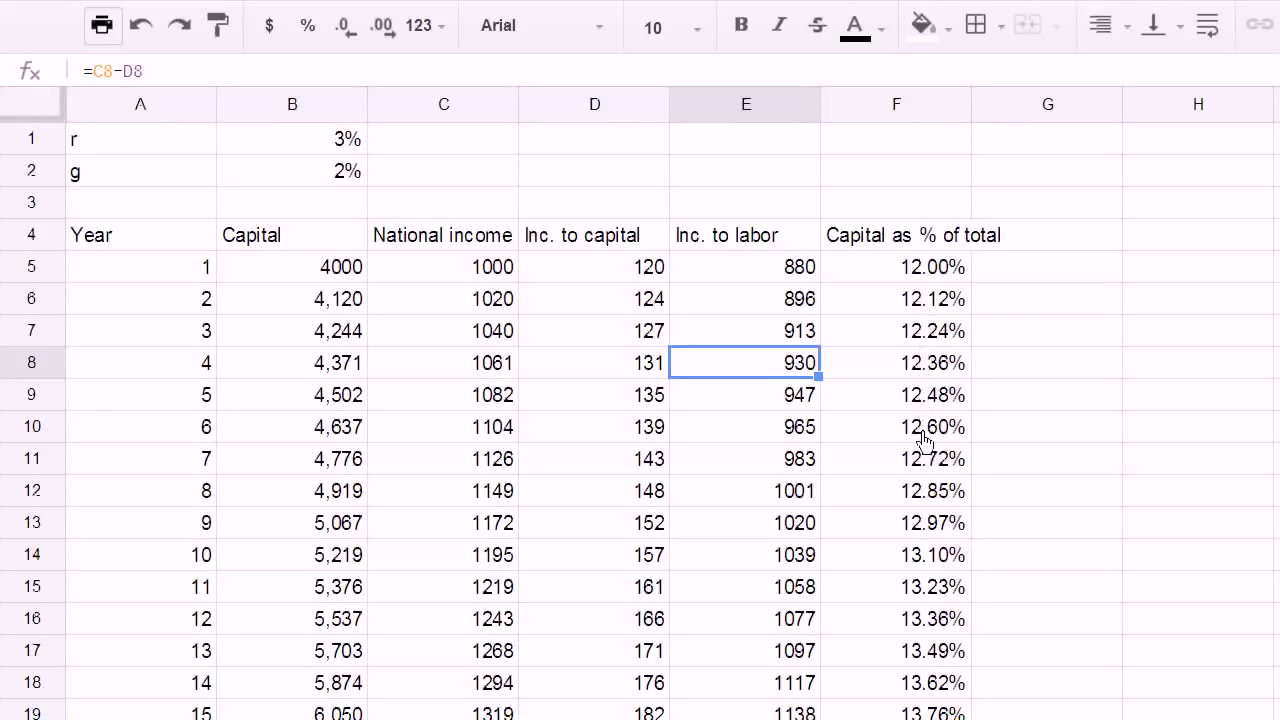
click(805, 555)
drag(782, 282, 778, 713)
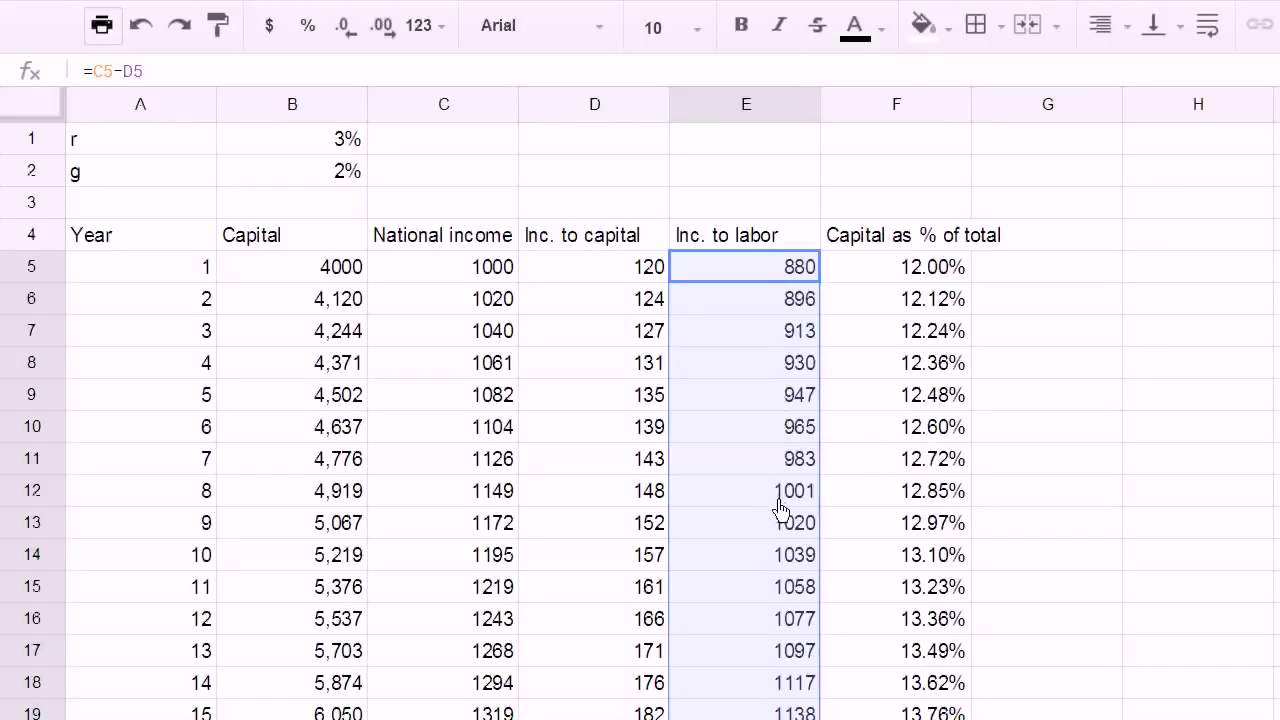
click(786, 586)
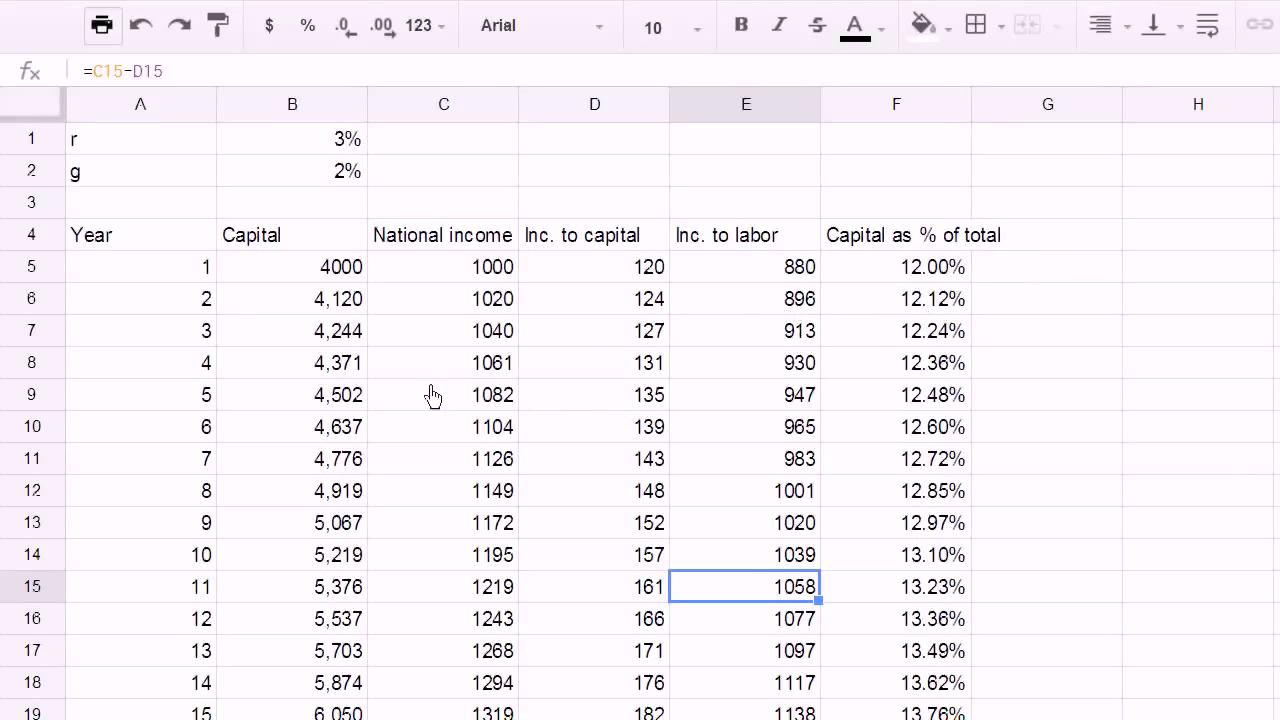
Step: Test the model with r in B1 set to 5% and to 10%
click(320, 155)
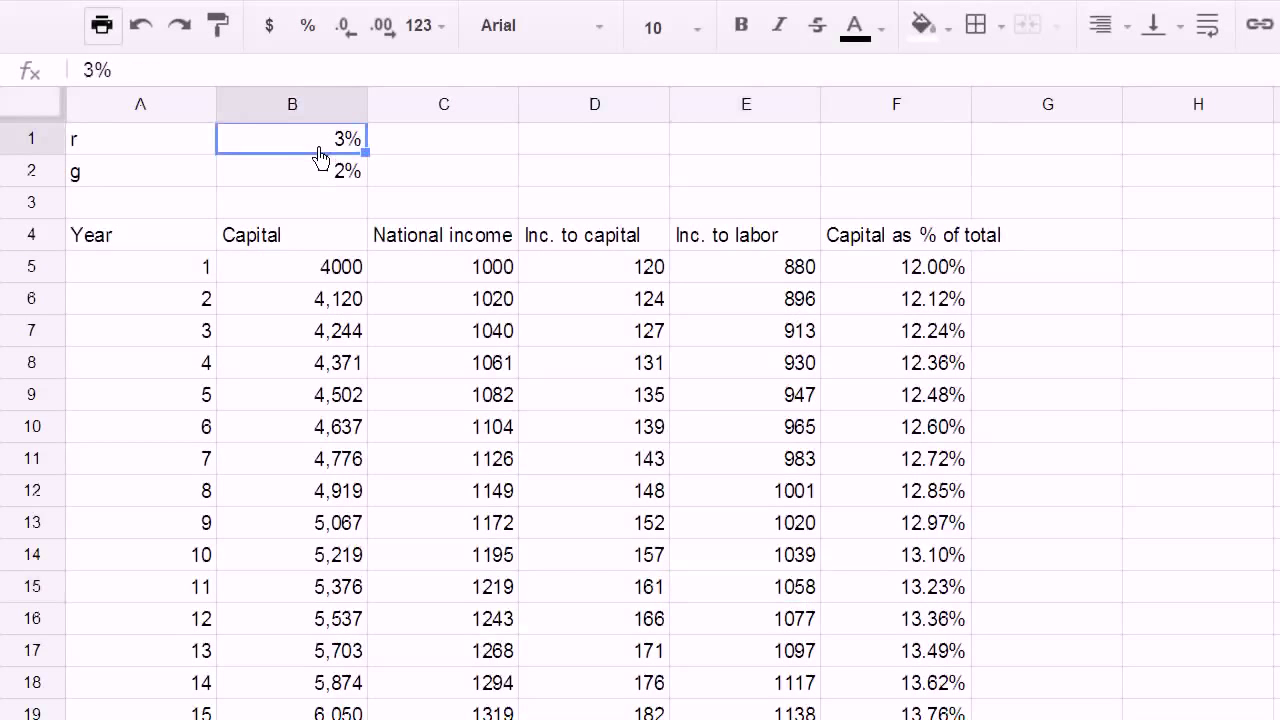
text(5%)
key(Return)
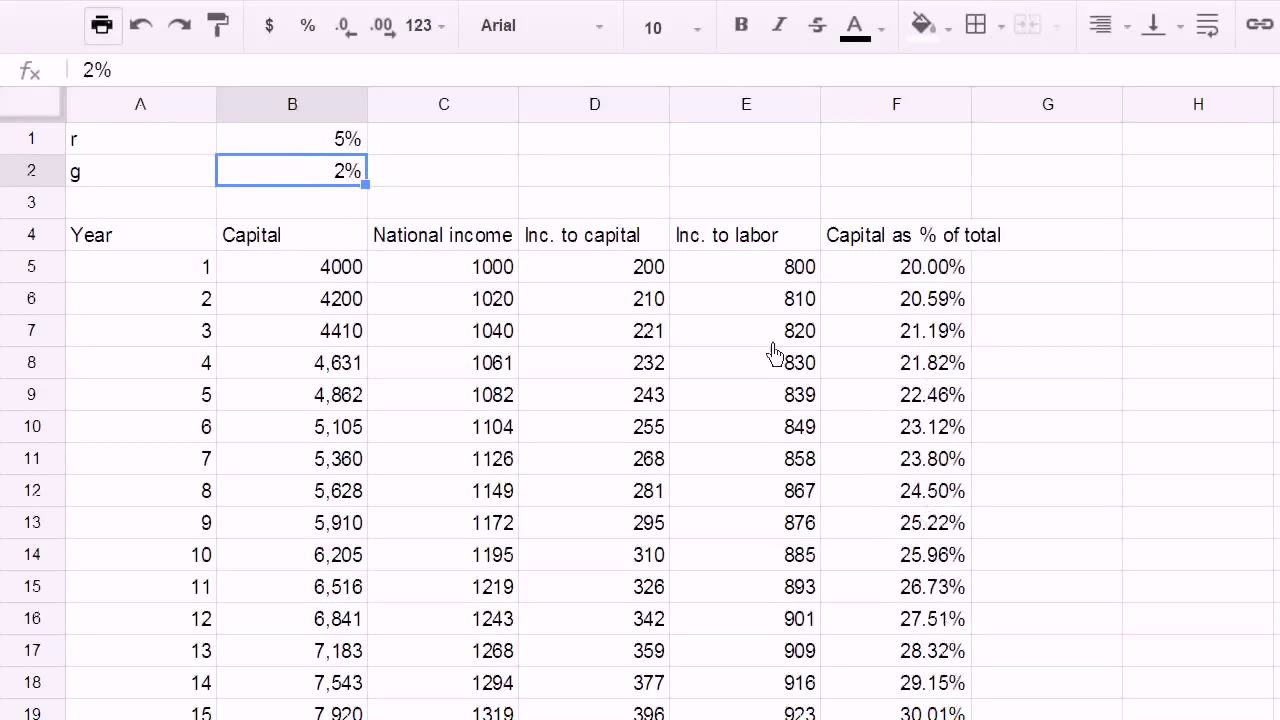
click(342, 156)
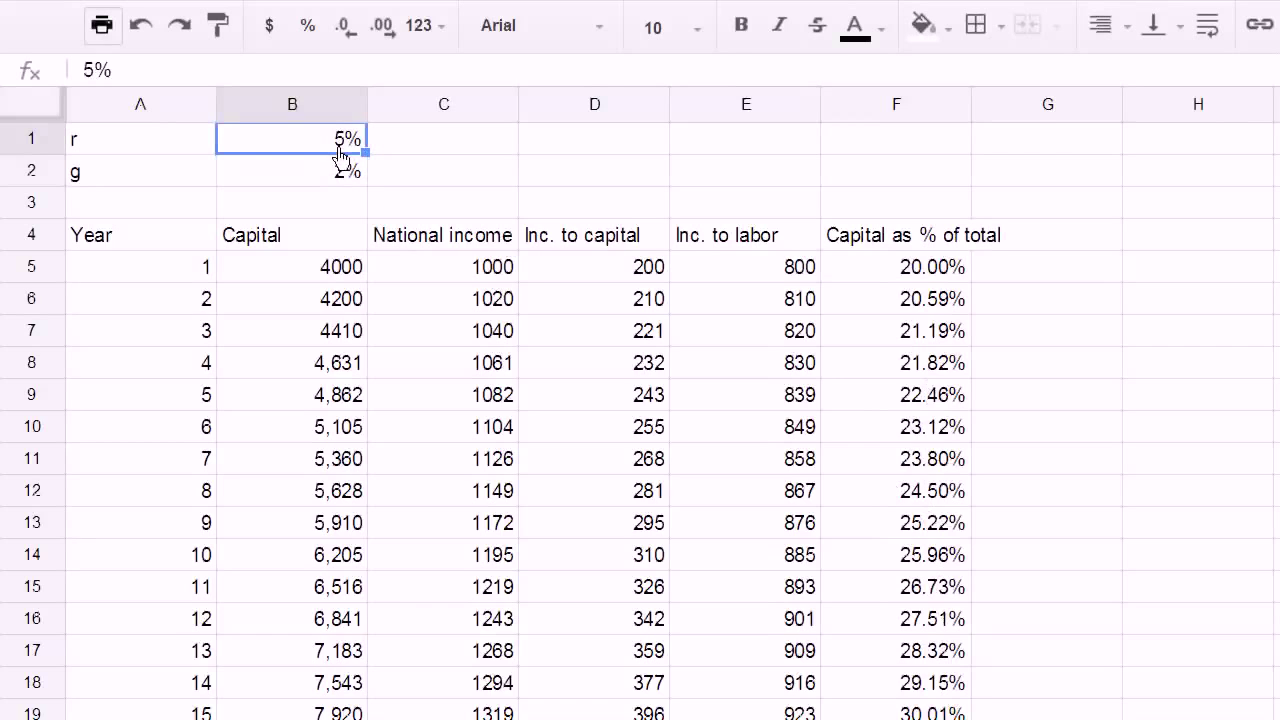
text(10%)
key(Return)
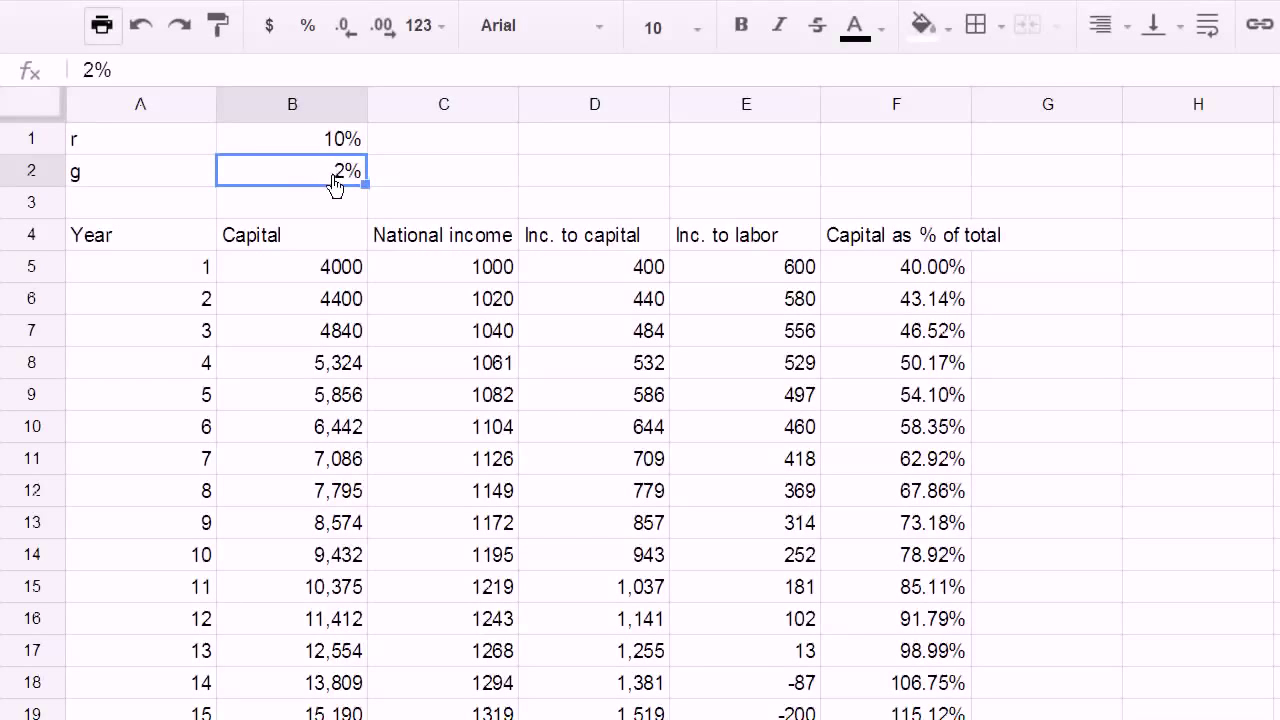
Step: Test the model with g in B2 set to 5% and to 9%
text(5)
key(Return)
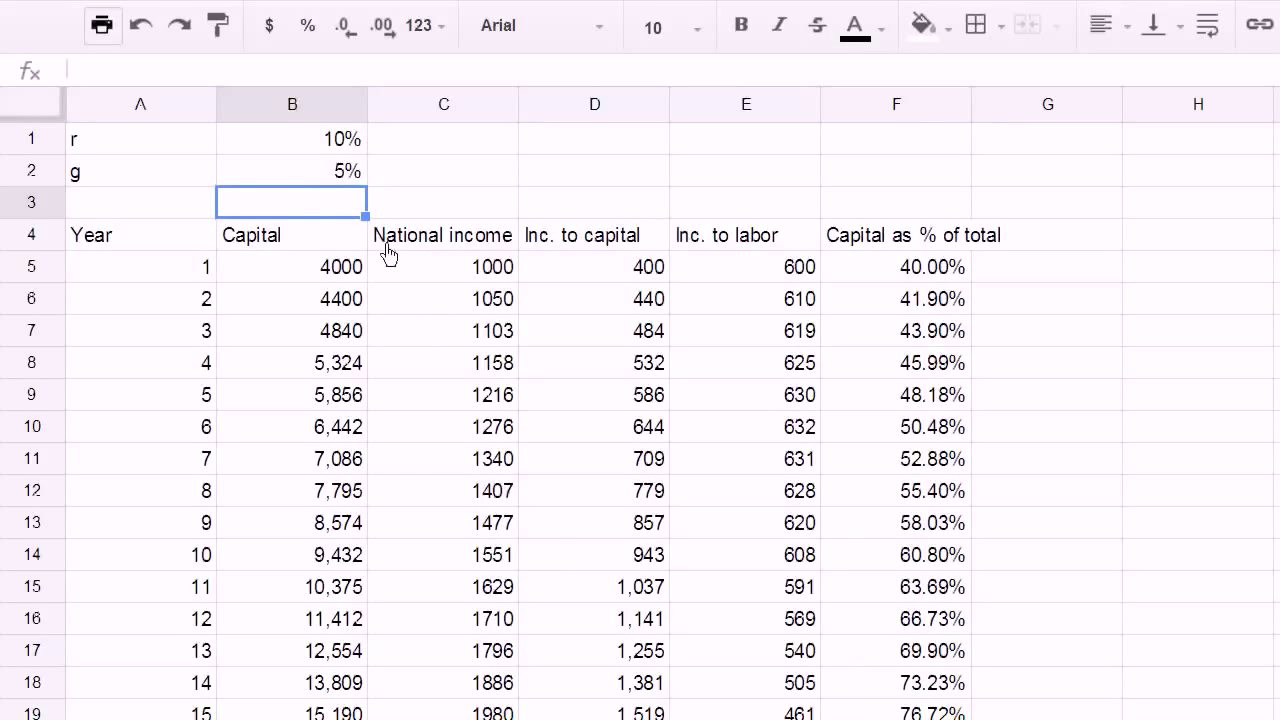
click(340, 178)
text(9)
key(Return)
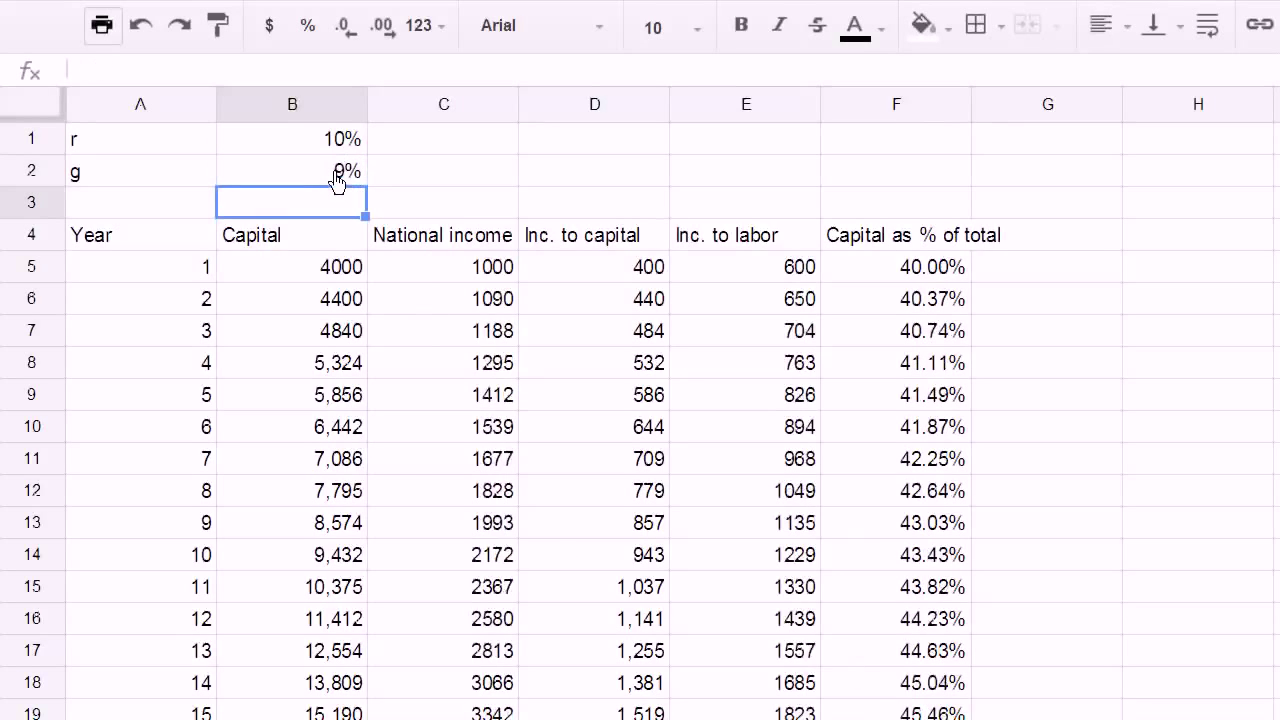